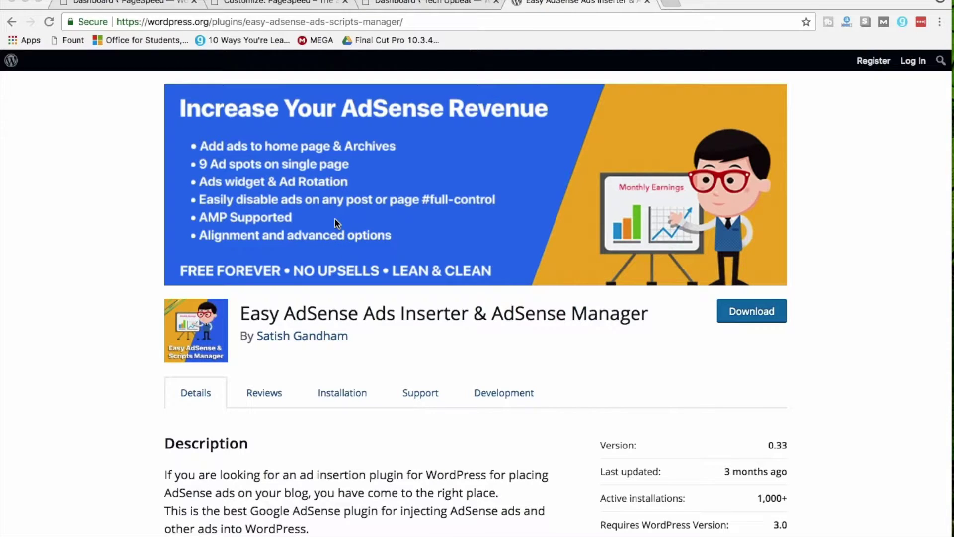
Step: Switch to the Tech Upbeat site's WordPress admin dashboard
{"action": "left_click", "coordinate": [408, 2]}
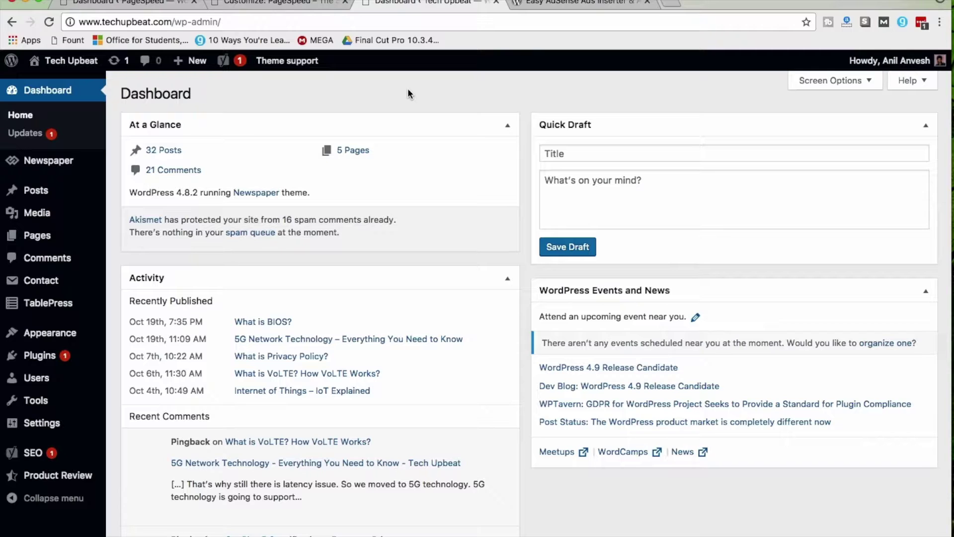
Step: Search Plugins > Add New for 'eaa' and install Easy AdSense Ads Inserter & AdSense Manager
{"action": "mouse_move", "coordinate": [47, 359]}
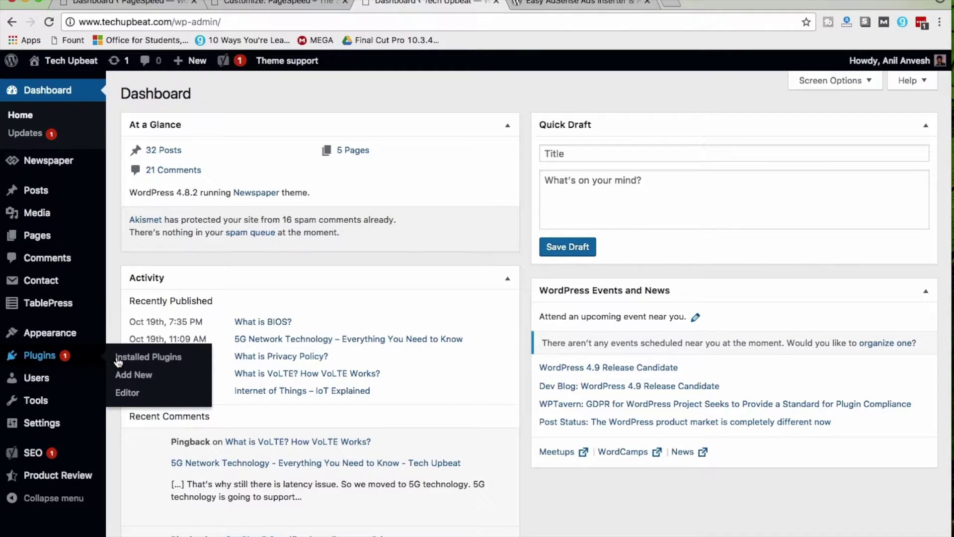
{"action": "left_click", "coordinate": [134, 375]}
{"action": "type", "text": "eaa"}
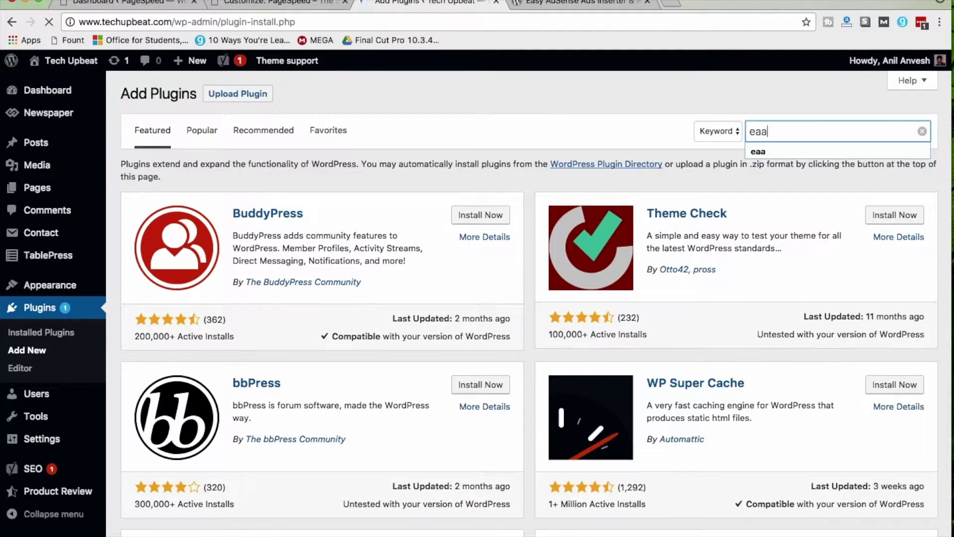
{"action": "key", "text": "Return"}
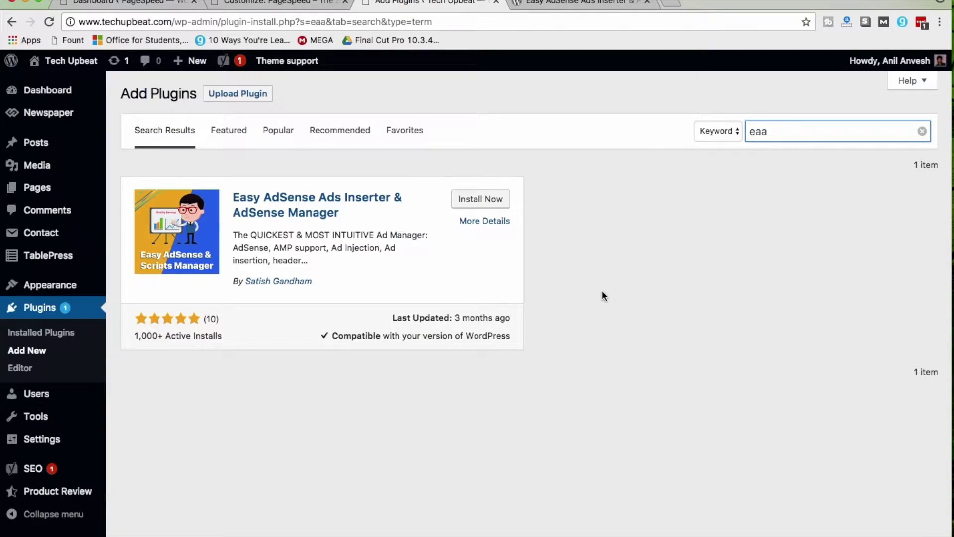
{"action": "left_click", "coordinate": [494, 201]}
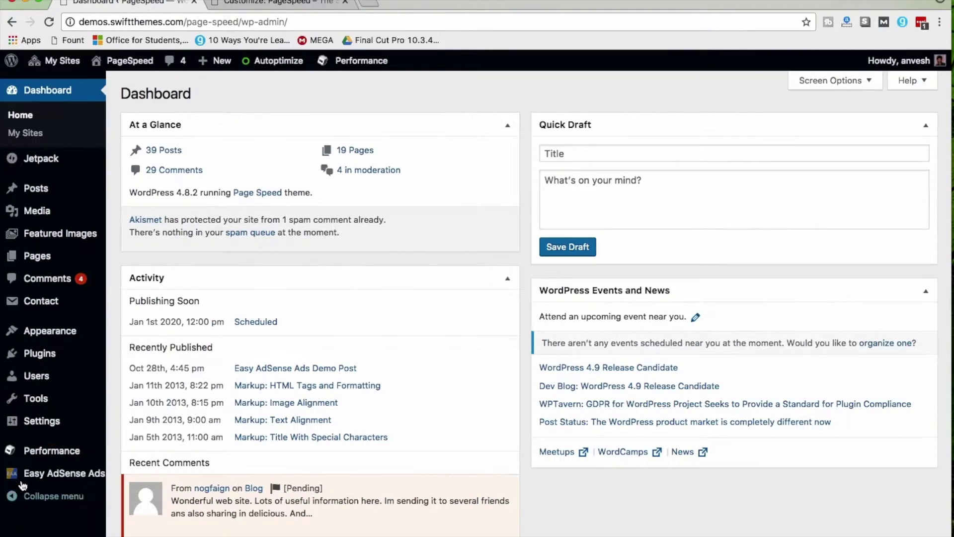
{"action": "mouse_move", "coordinate": [38, 476]}
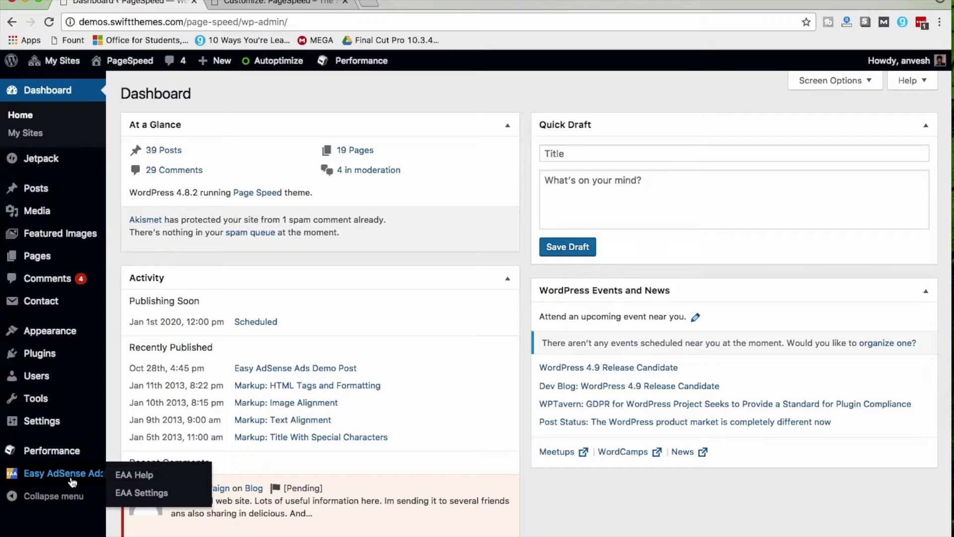
Step: Open the EAA Help page and scroll down to the How to use EAA section
{"action": "left_click", "coordinate": [130, 475]}
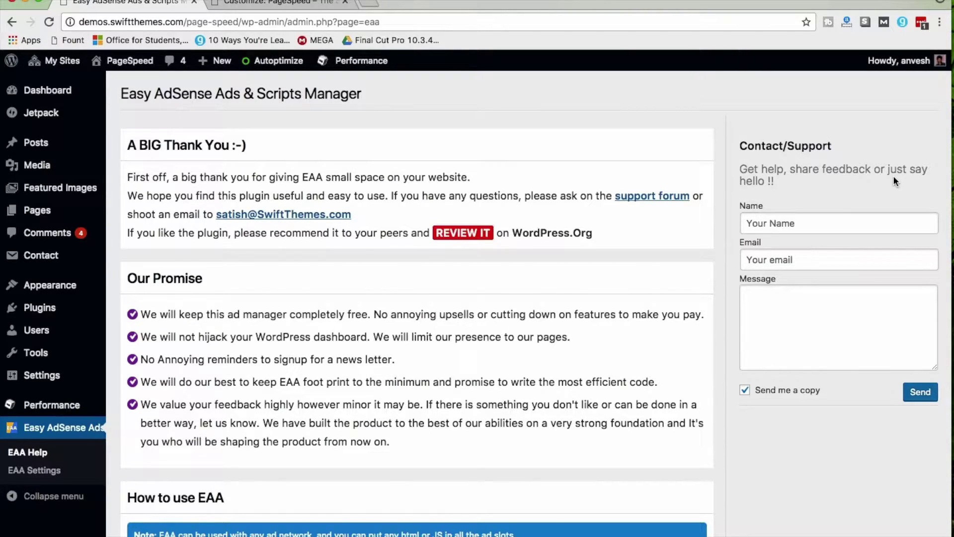
{"action": "scroll", "coordinate": [554, 371], "scroll_direction": "down", "scroll_amount": 5}
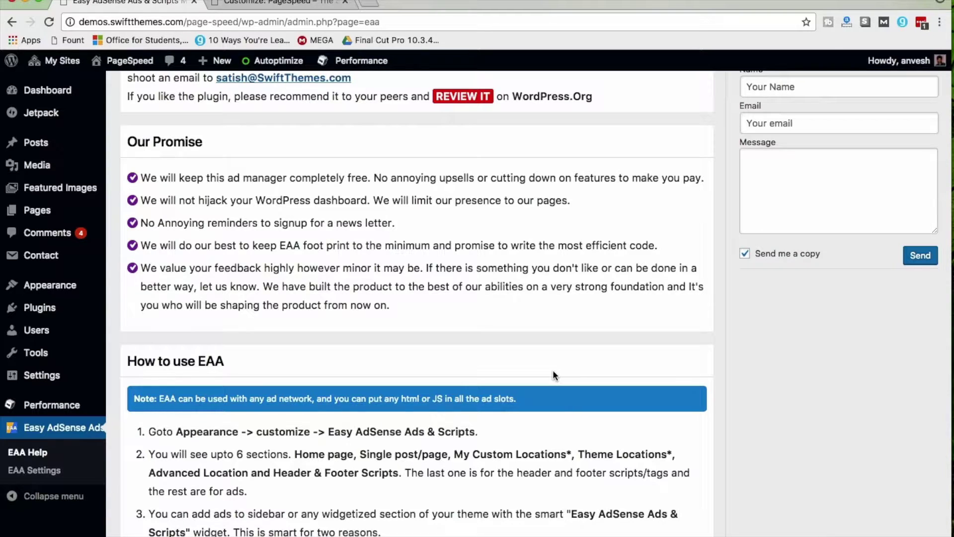
{"action": "scroll", "coordinate": [553, 372], "scroll_direction": "down", "scroll_amount": 3}
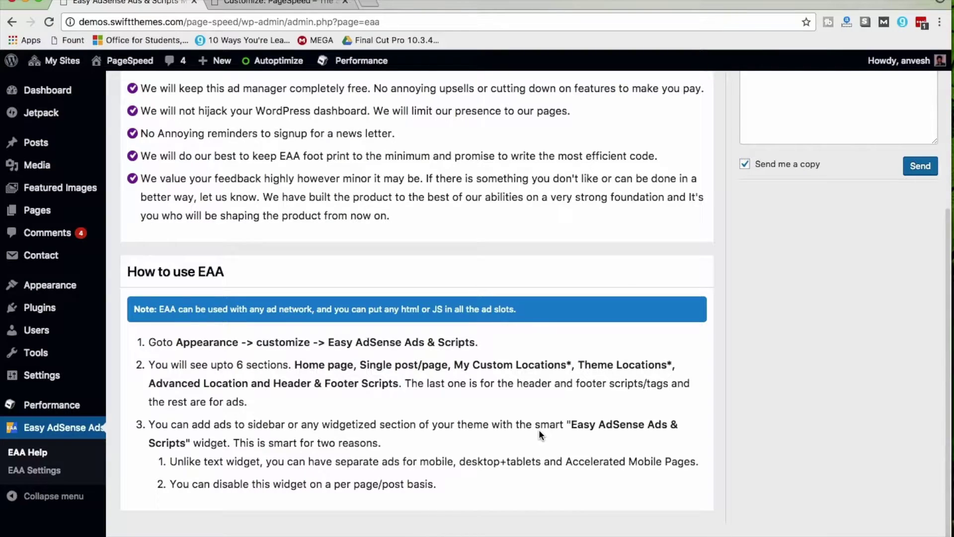
Step: Open the EAA Settings page and scroll through its options
{"action": "left_click", "coordinate": [44, 475]}
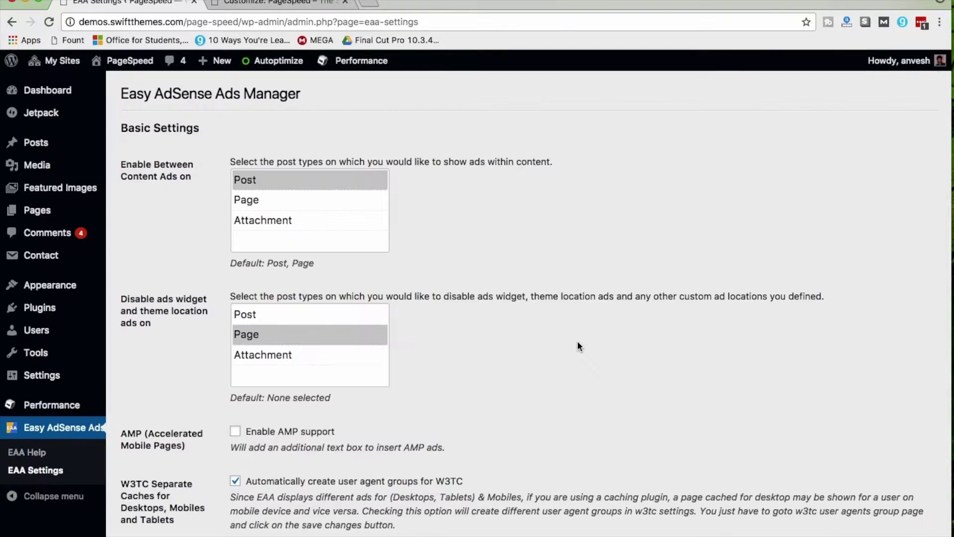
{"action": "scroll", "coordinate": [576, 341], "scroll_direction": "down", "scroll_amount": 15}
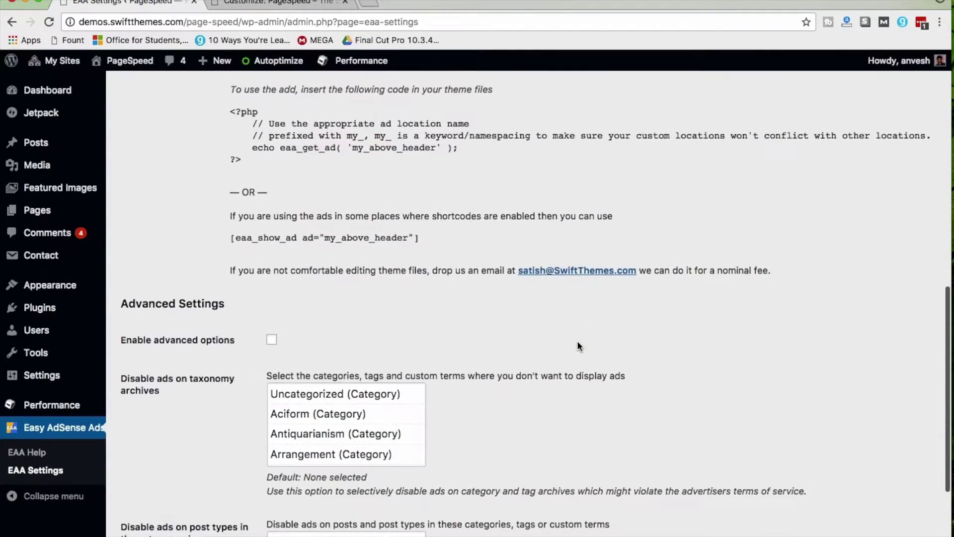
{"action": "scroll", "coordinate": [577, 341], "scroll_direction": "down", "scroll_amount": 5}
{"action": "scroll", "coordinate": [577, 341], "scroll_direction": "up", "scroll_amount": 20}
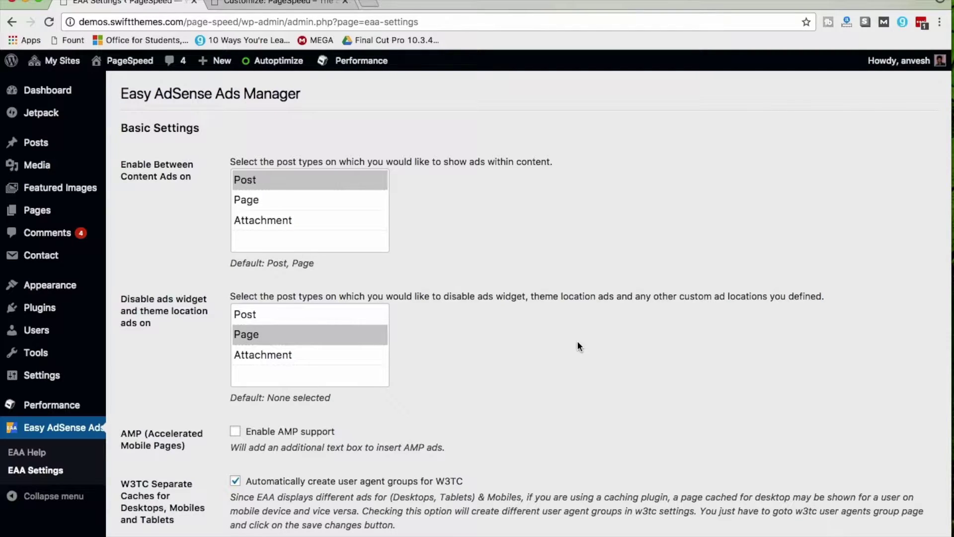
{"action": "scroll", "coordinate": [170, 202], "scroll_direction": "down", "scroll_amount": 2}
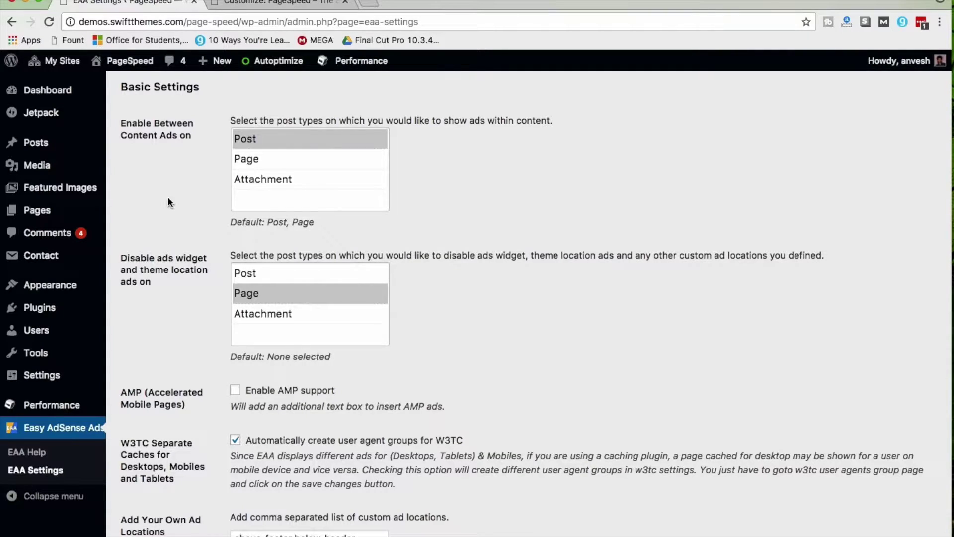
Step: Choose Post for between-content ads and Page for disabling widget and theme ads
{"action": "left_click", "coordinate": [308, 139]}
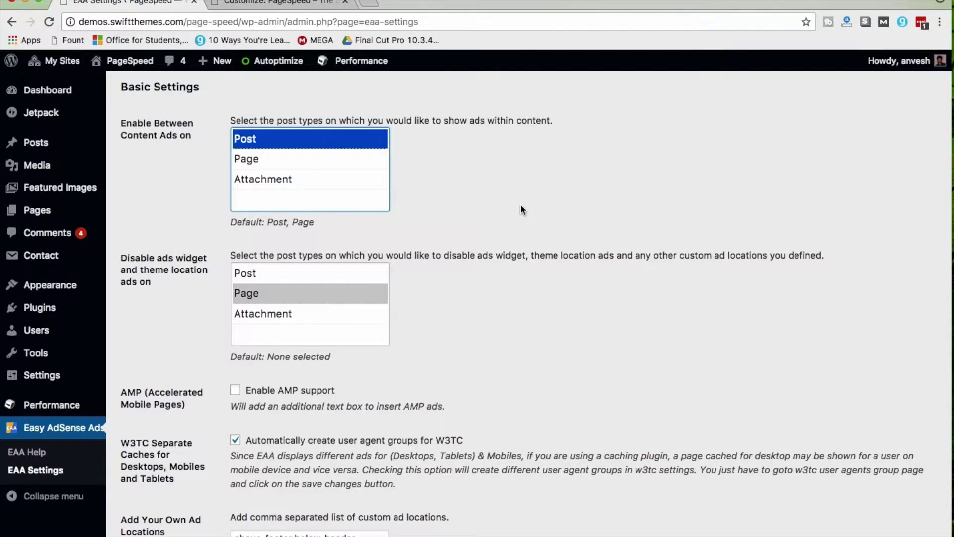
{"action": "scroll", "coordinate": [520, 206], "scroll_direction": "down", "scroll_amount": 3}
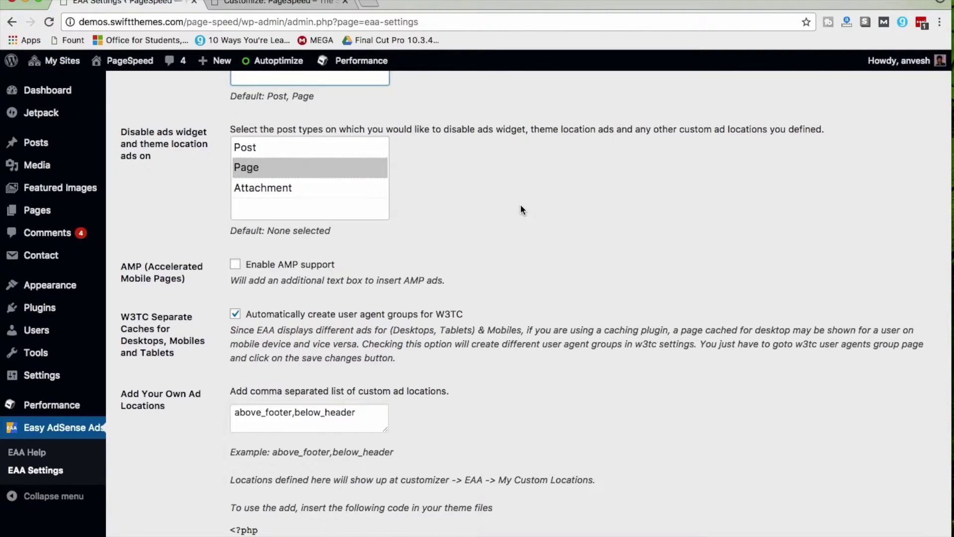
{"action": "left_click", "coordinate": [264, 167]}
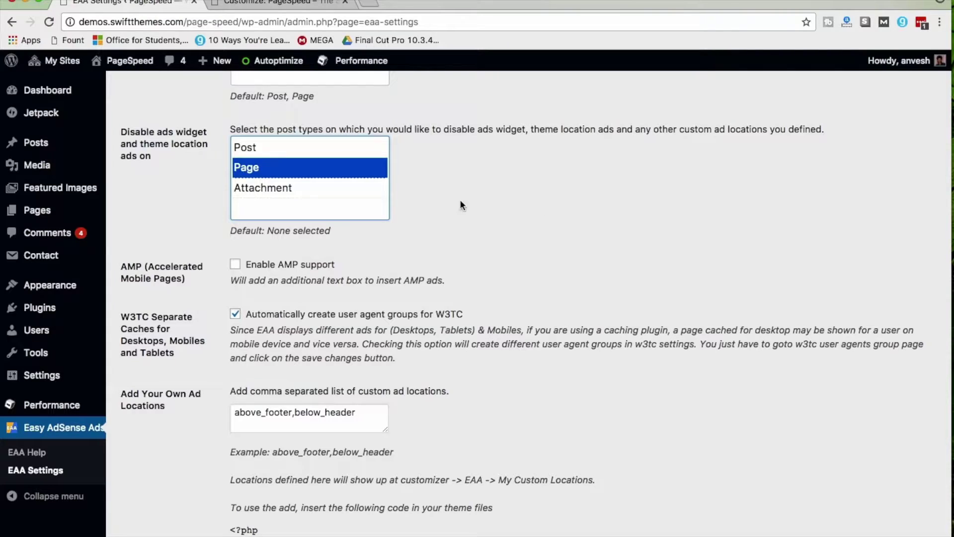
{"action": "left_click", "coordinate": [294, 186], "text": "super"}
{"action": "left_click", "coordinate": [269, 145], "text": "super"}
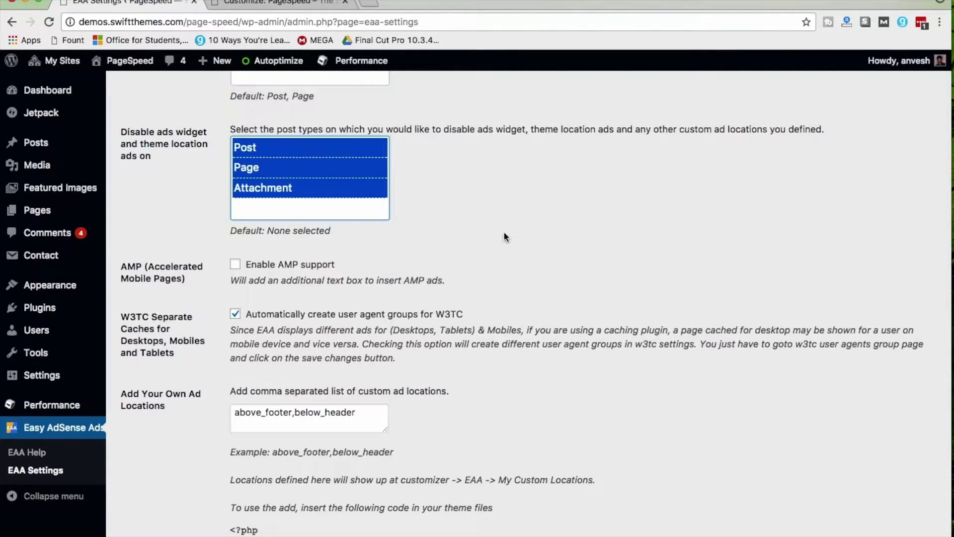
{"action": "left_click", "coordinate": [324, 189], "text": "super"}
{"action": "left_click", "coordinate": [246, 147], "text": "super"}
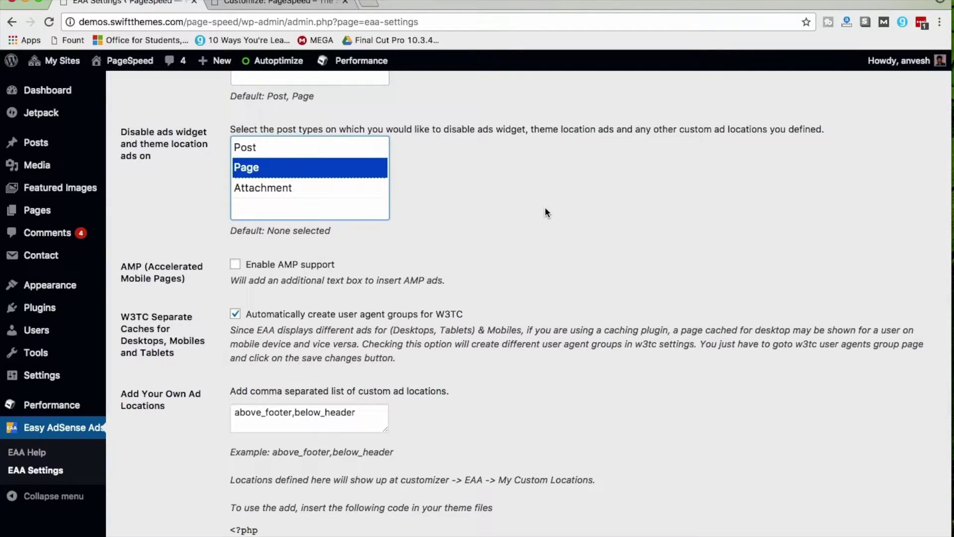
{"action": "left_click", "coordinate": [315, 171], "text": "super"}
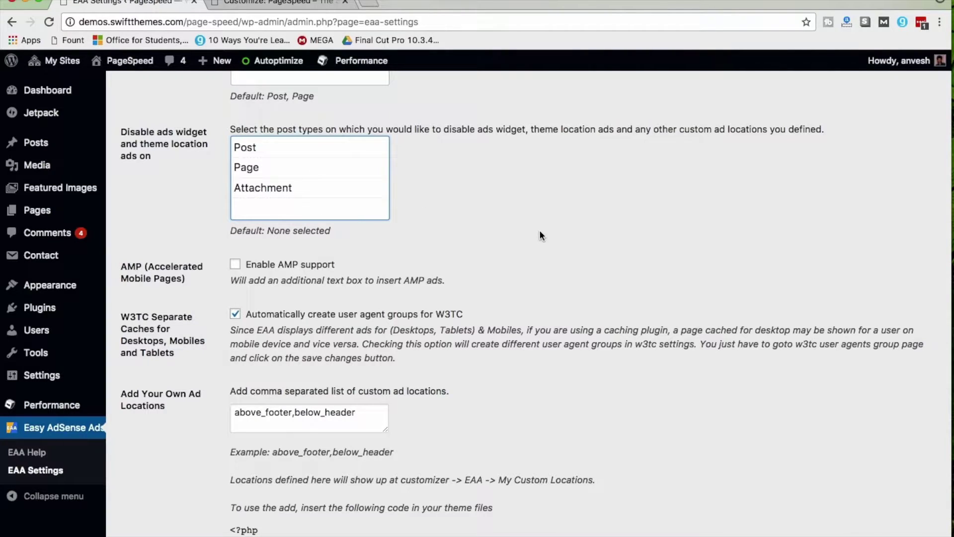
{"action": "left_click", "coordinate": [288, 168]}
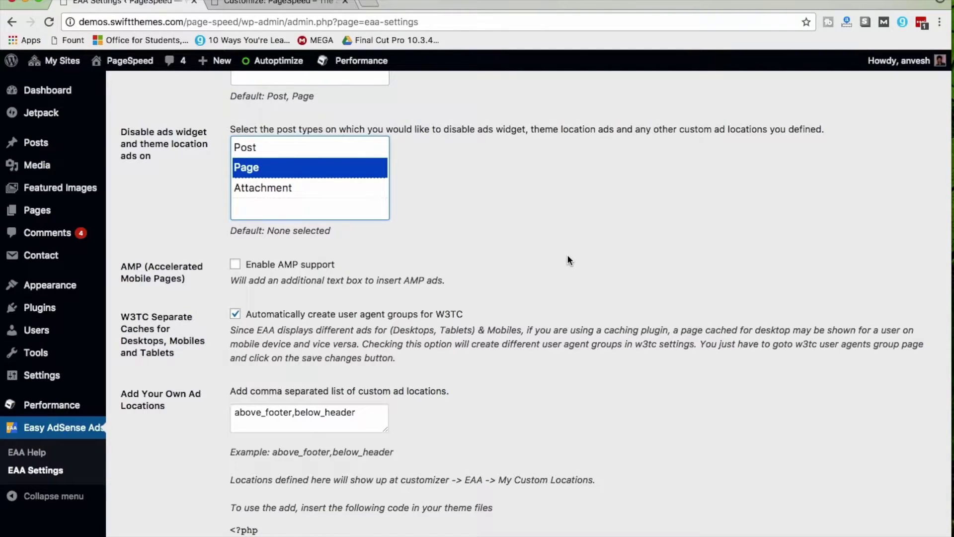
{"action": "scroll", "coordinate": [567, 256], "scroll_direction": "down", "scroll_amount": 3}
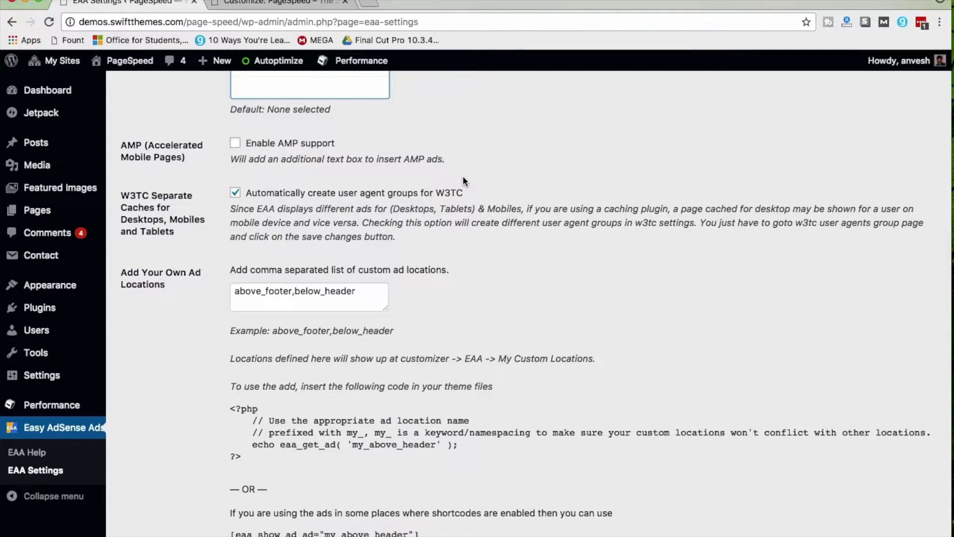
{"action": "scroll", "coordinate": [463, 180], "scroll_direction": "down", "scroll_amount": 3}
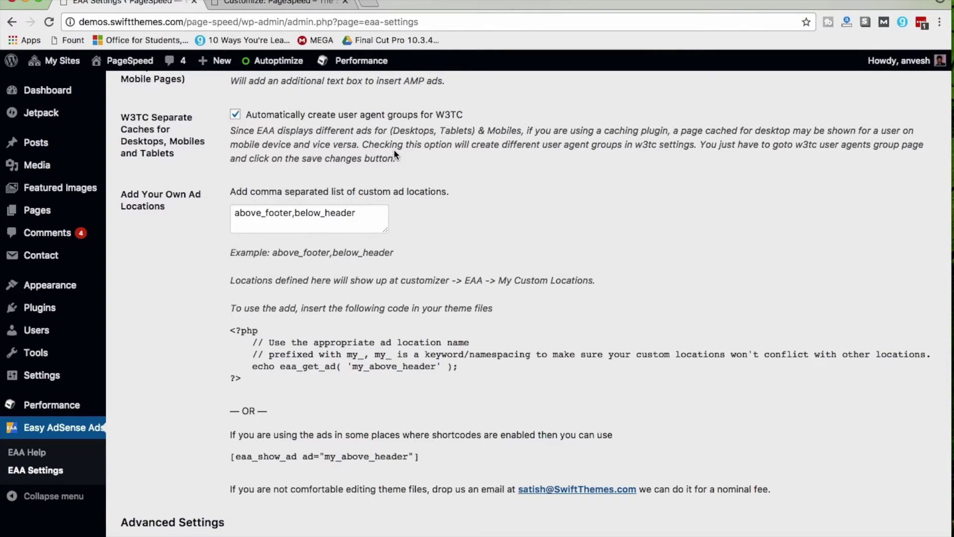
{"action": "scroll", "coordinate": [393, 149], "scroll_direction": "down", "scroll_amount": 2}
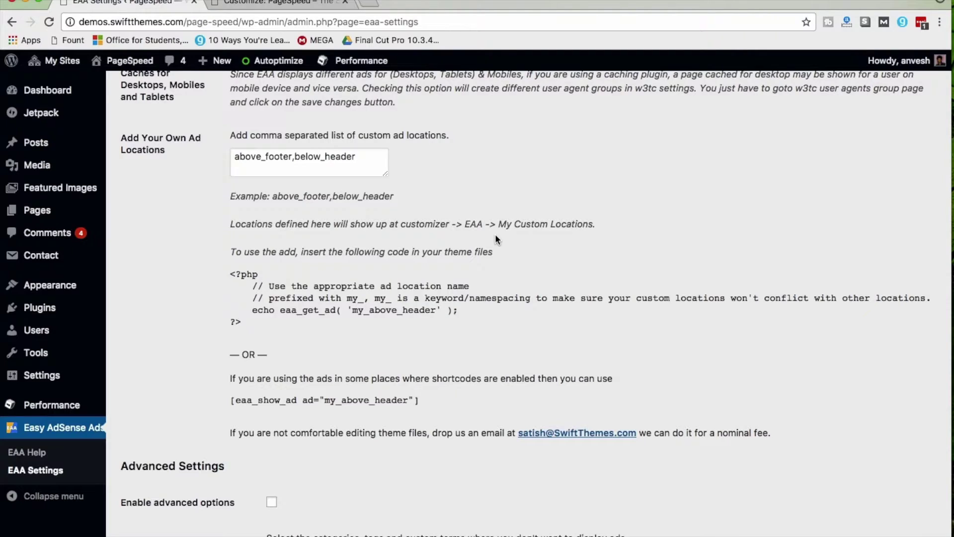
{"action": "left_click", "coordinate": [368, 158]}
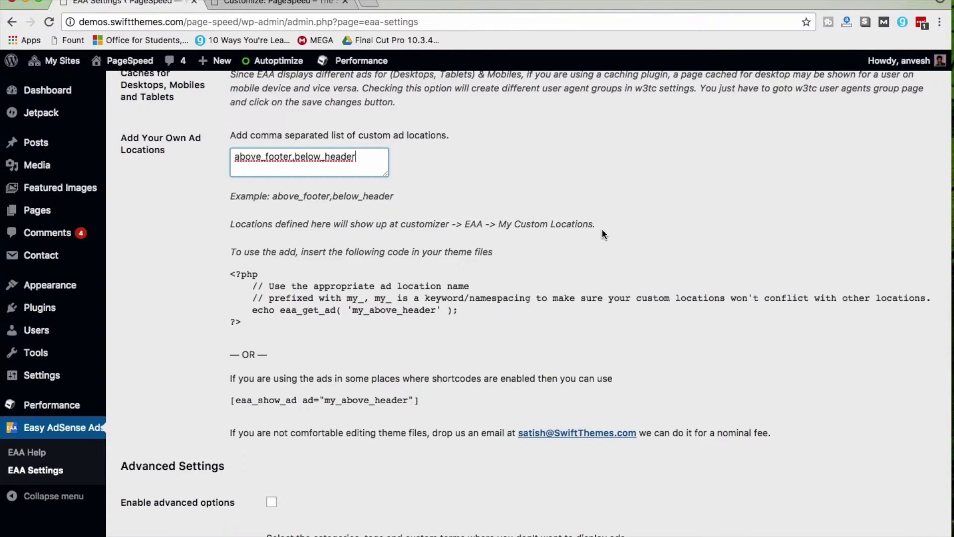
Step: Highlight the my_above_header shortcode example and tick Enable advanced options
{"action": "scroll", "coordinate": [601, 229], "scroll_direction": "down", "scroll_amount": 3}
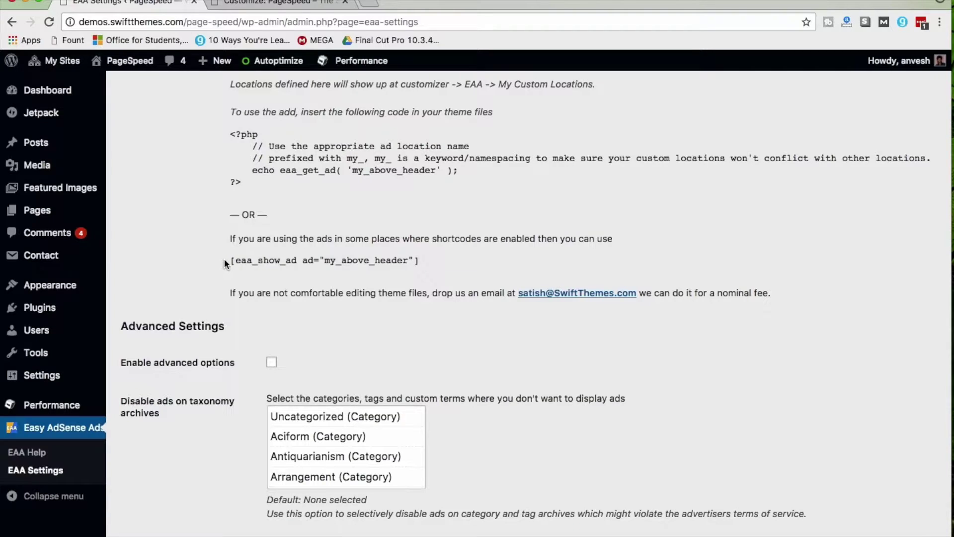
{"action": "left_click_drag", "start_coordinate": [224, 263], "coordinate": [447, 259]}
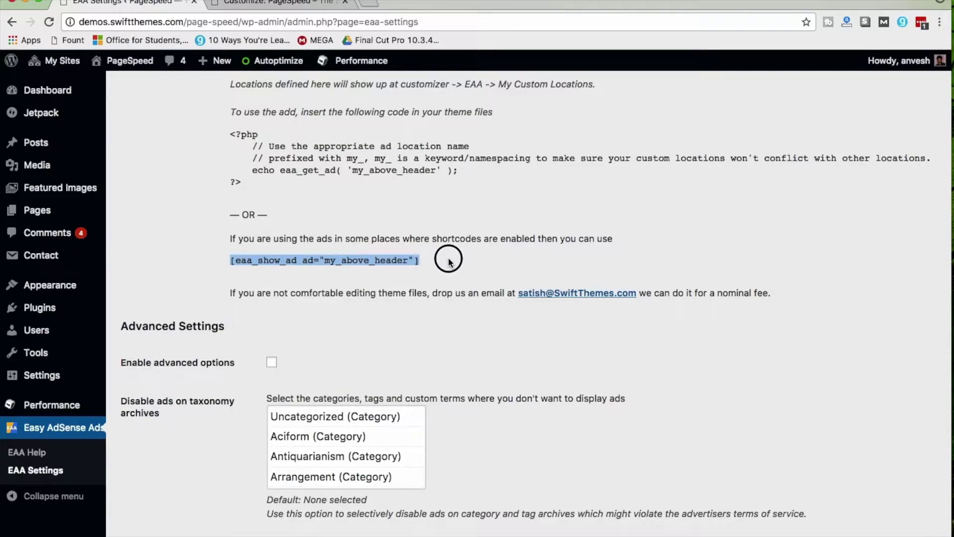
{"action": "scroll", "coordinate": [681, 290], "scroll_direction": "down", "scroll_amount": 4}
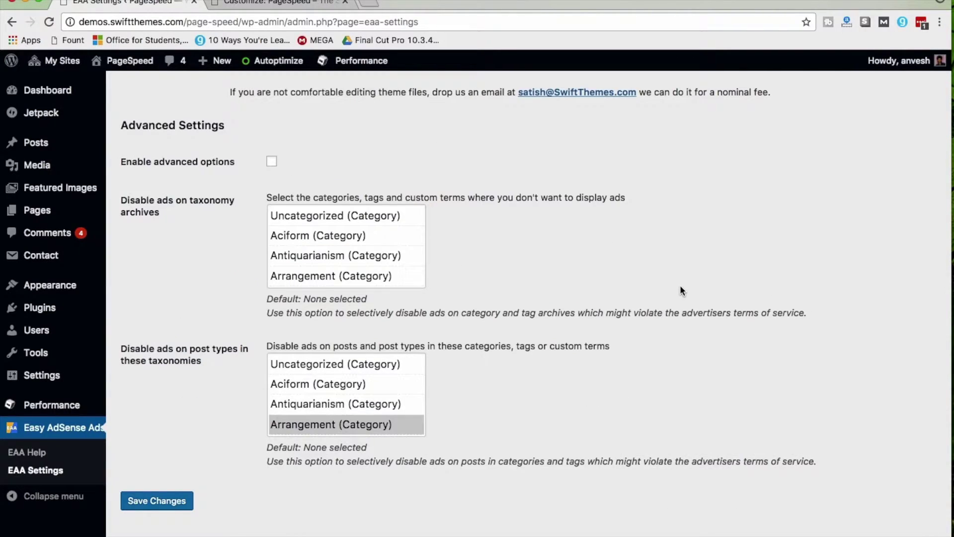
{"action": "key", "text": "Tab"}
{"action": "left_click", "coordinate": [271, 162]}
Step: Select Arrangement (Category) for disabling post ads and save the settings
{"action": "scroll", "coordinate": [173, 248], "scroll_direction": "down", "scroll_amount": 1}
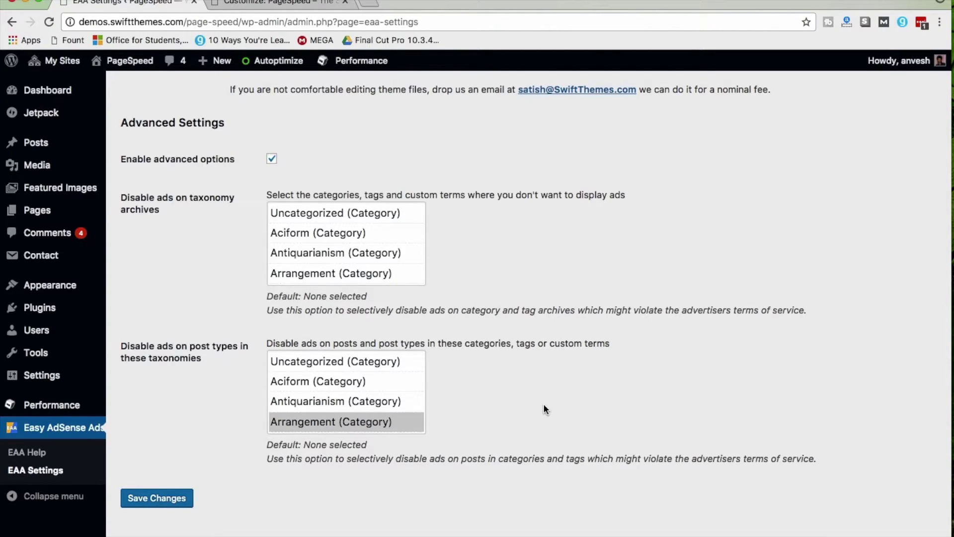
{"action": "left_click", "coordinate": [373, 422]}
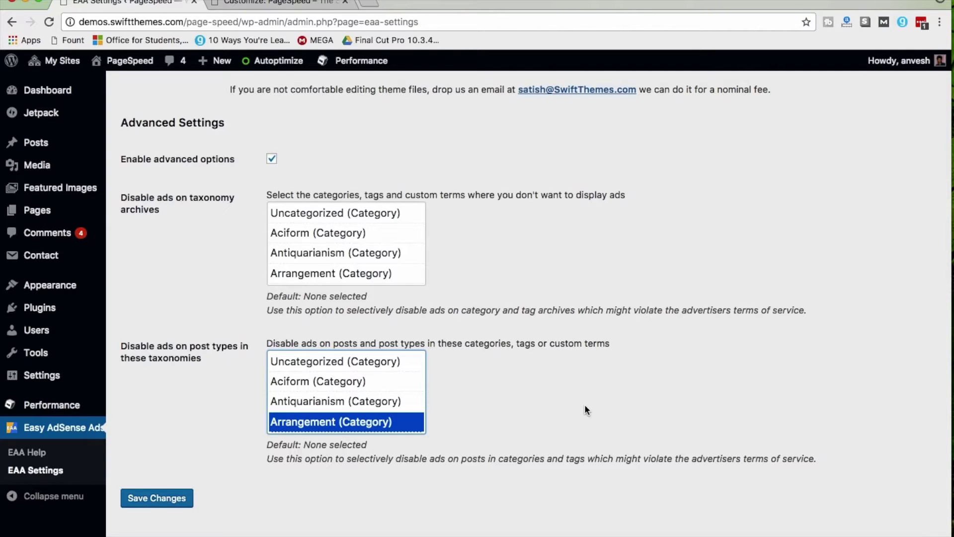
{"action": "left_click", "coordinate": [269, 503]}
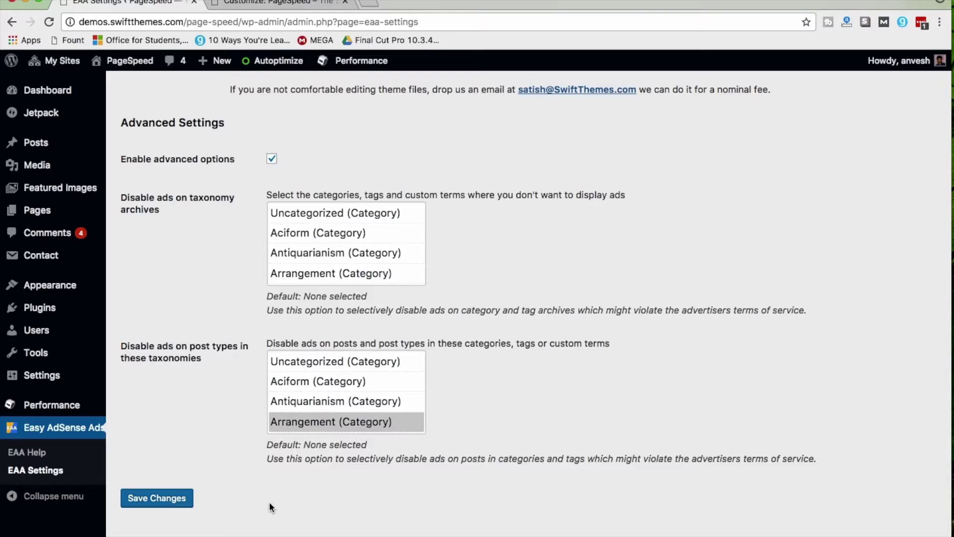
{"action": "left_click", "coordinate": [164, 498]}
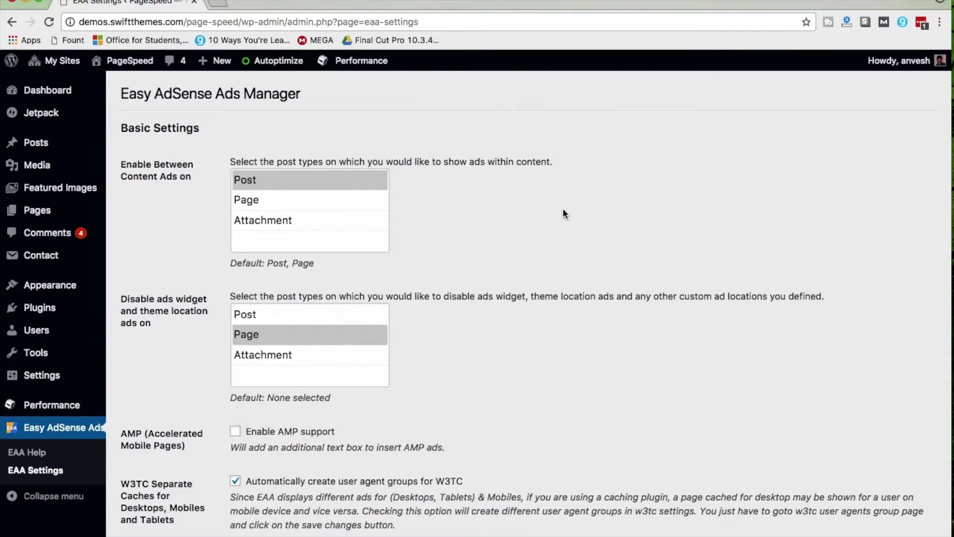
{"action": "mouse_move", "coordinate": [74, 284]}
{"action": "right_click", "coordinate": [151, 305]}
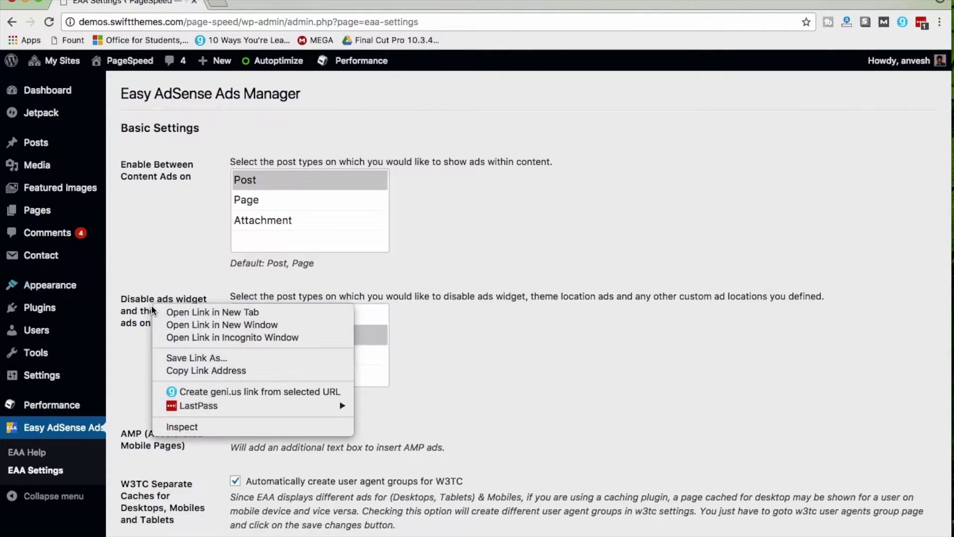
Step: Open the Customizer in a new tab at Easy AdSense Ads & Scripts > Home & Archive Pages
{"action": "left_click", "coordinate": [177, 311]}
{"action": "key", "text": "ctrl+Tab"}
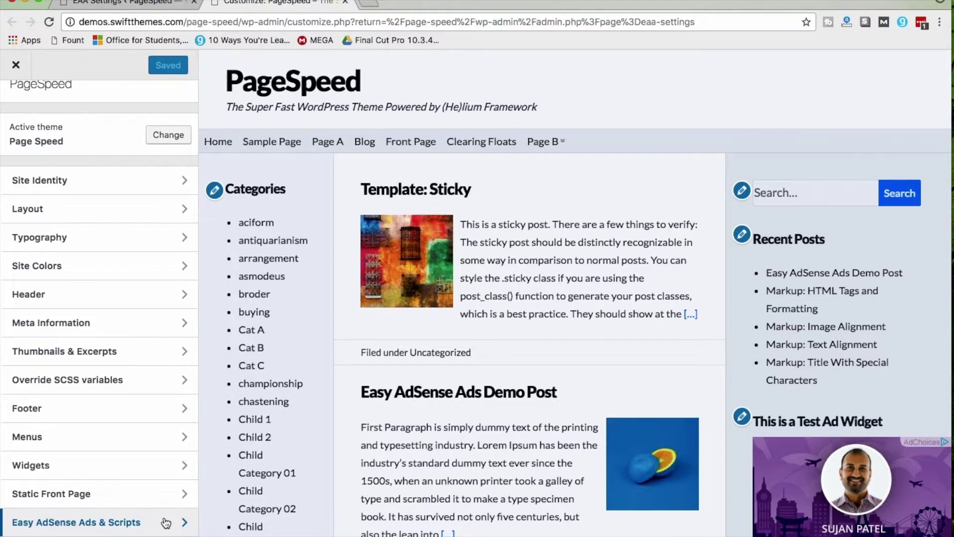
{"action": "left_click", "coordinate": [166, 523]}
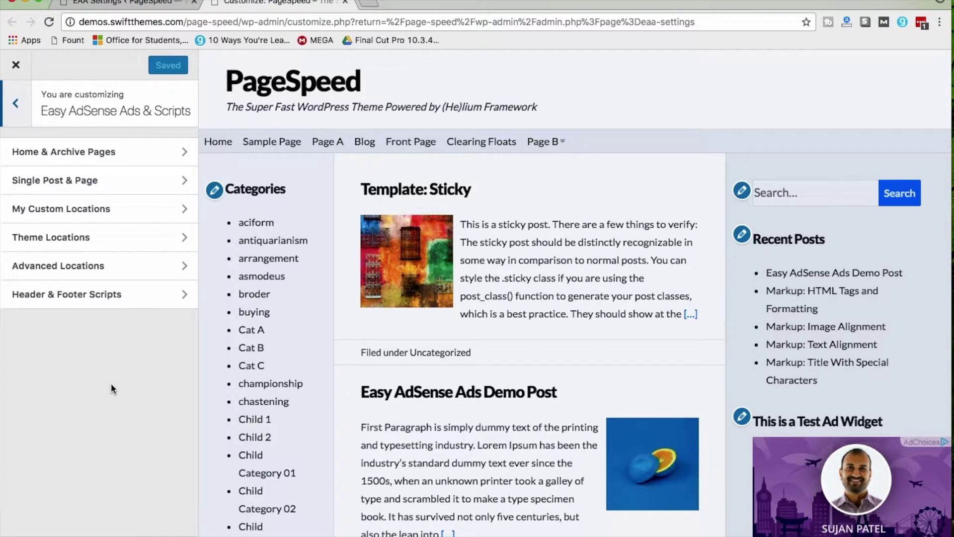
{"action": "left_click", "coordinate": [138, 157]}
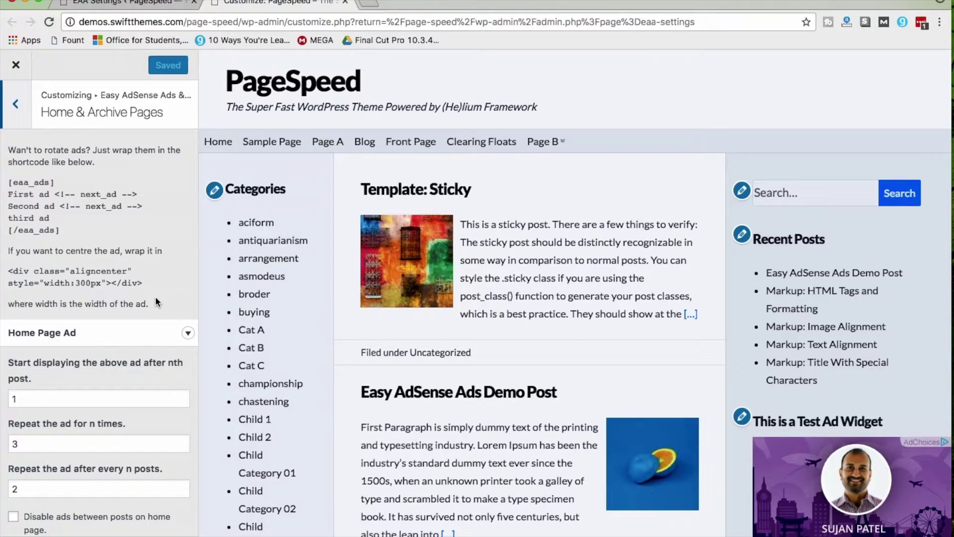
{"action": "scroll", "coordinate": [164, 293], "scroll_direction": "down", "scroll_amount": 3}
{"action": "left_click", "coordinate": [188, 263]}
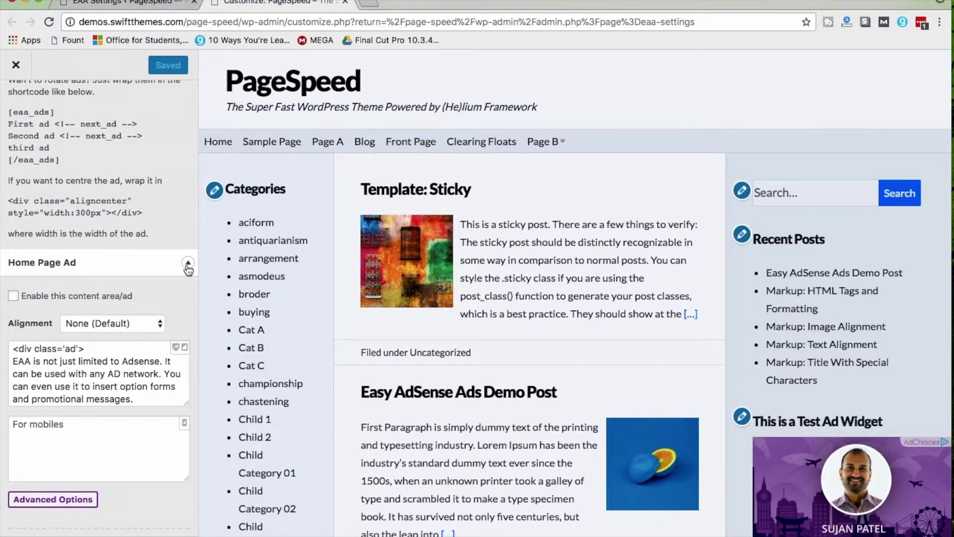
Step: Enable the Home Page Ad, starting after post 1 and repeating 3 times every 2 posts
{"action": "left_click", "coordinate": [13, 296]}
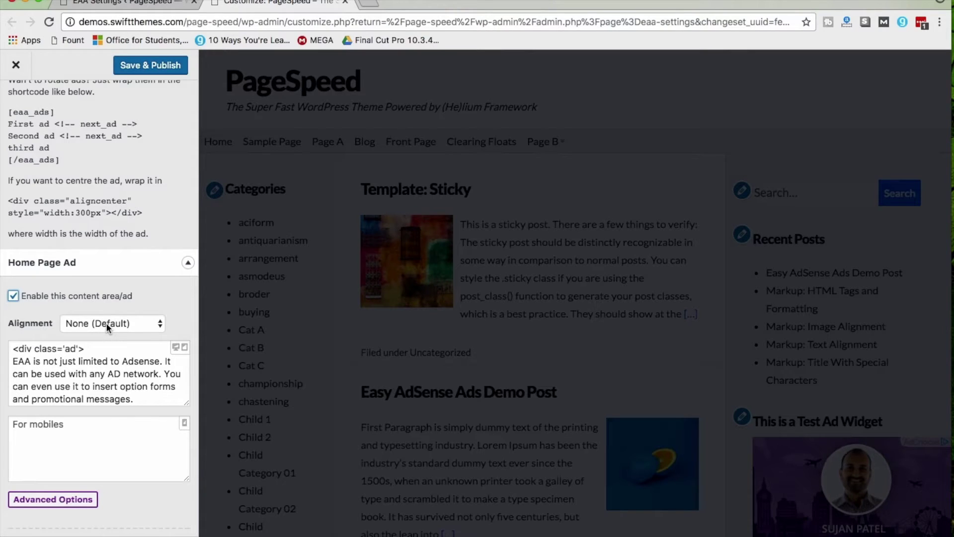
{"action": "scroll", "coordinate": [141, 275], "scroll_direction": "down", "scroll_amount": 5}
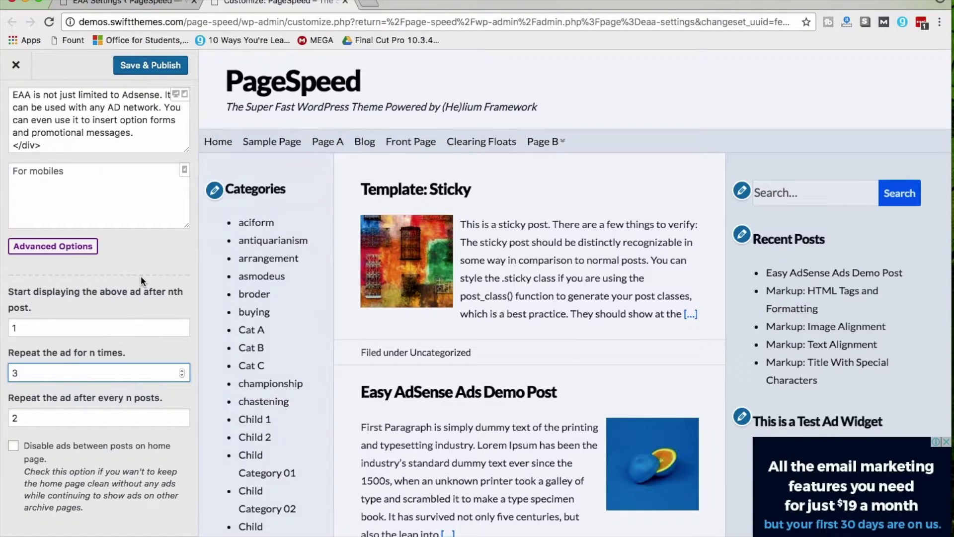
{"action": "left_click", "coordinate": [95, 328]}
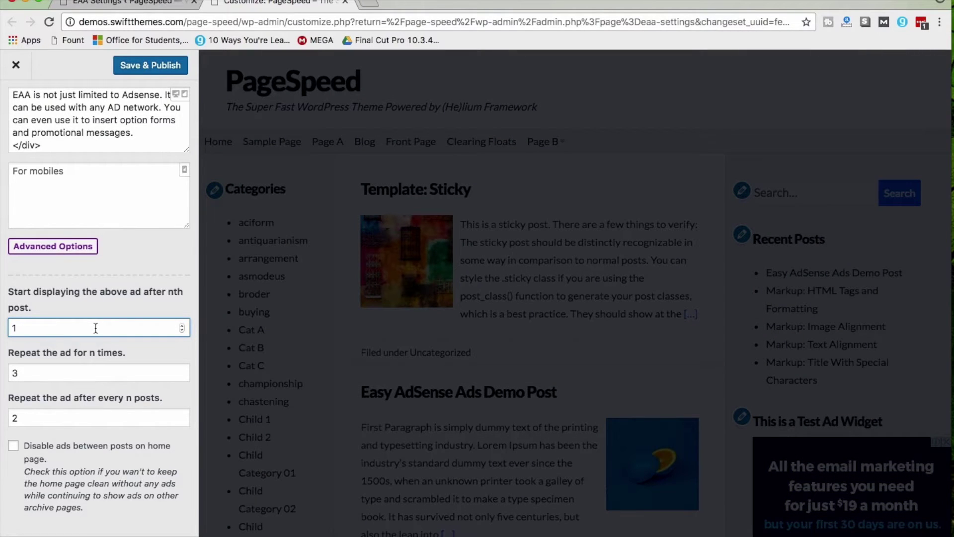
{"action": "left_click", "coordinate": [65, 375]}
{"action": "left_click", "coordinate": [59, 419]}
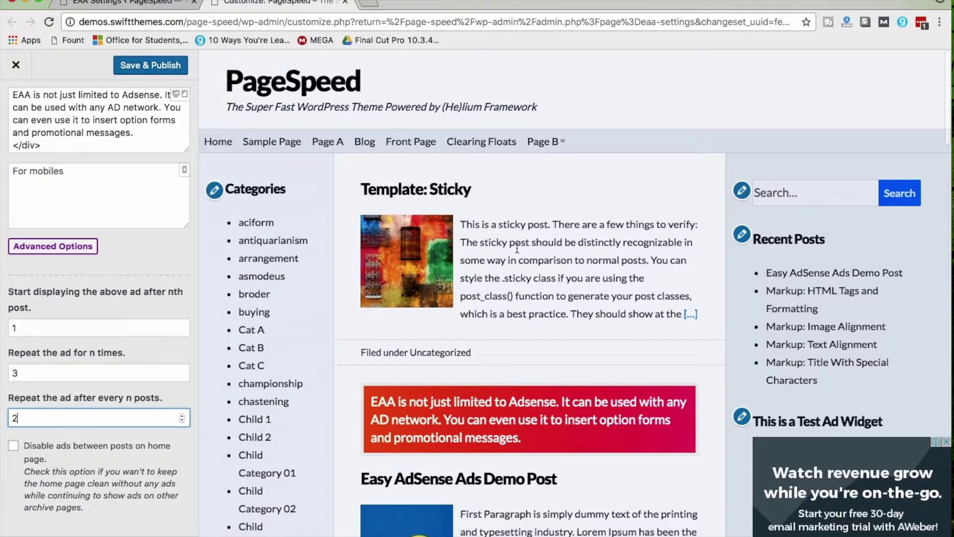
{"action": "scroll", "coordinate": [516, 249], "scroll_direction": "down", "scroll_amount": 6}
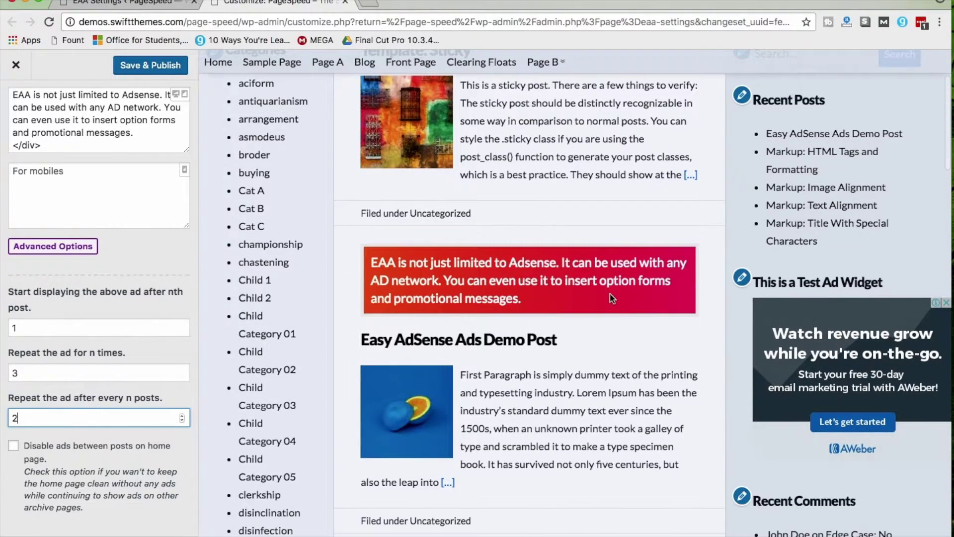
{"action": "scroll", "coordinate": [636, 318], "scroll_direction": "down", "scroll_amount": 5}
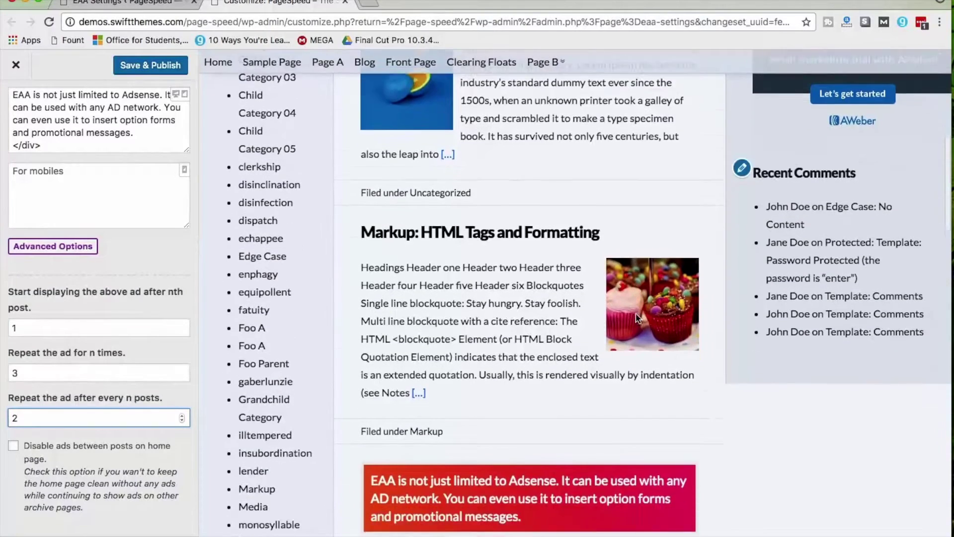
{"action": "scroll", "coordinate": [558, 398], "scroll_direction": "down", "scroll_amount": 11}
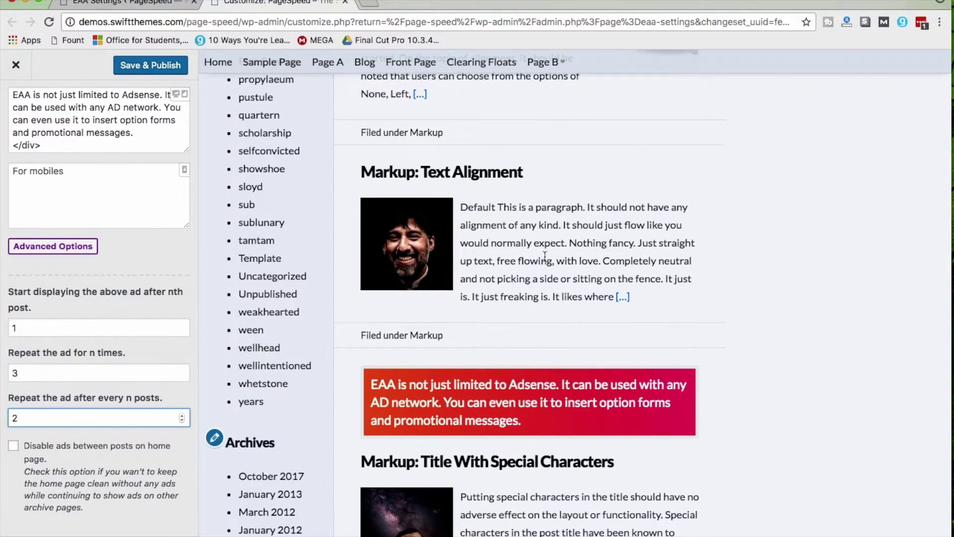
{"action": "scroll", "coordinate": [545, 256], "scroll_direction": "down", "scroll_amount": 6}
{"action": "scroll", "coordinate": [544, 256], "scroll_direction": "up", "scroll_amount": 14}
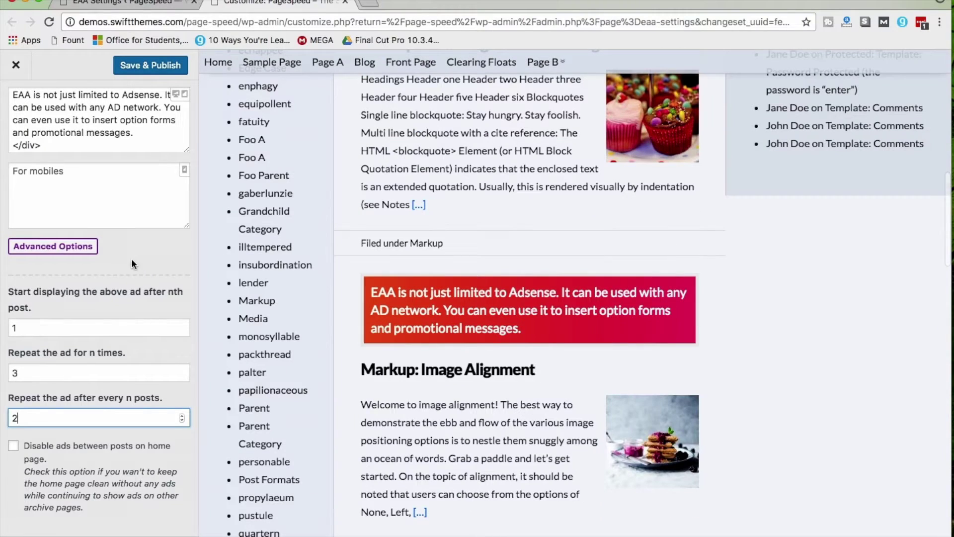
{"action": "left_click", "coordinate": [75, 246]}
Step: Try a 50 px, then a 100 px margin on the home page ad
{"action": "left_click", "coordinate": [89, 284]}
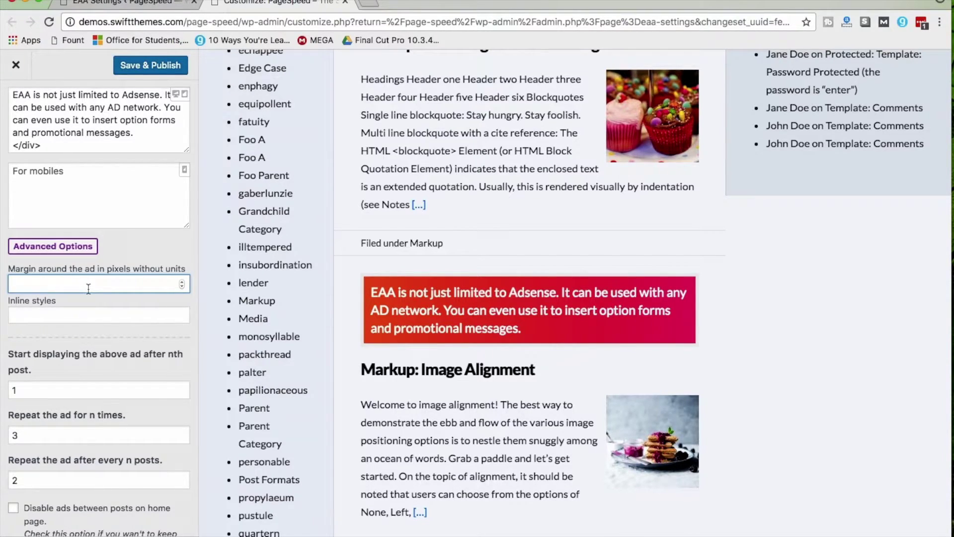
{"action": "type", "text": "50"}
{"action": "left_click", "coordinate": [741, 430]}
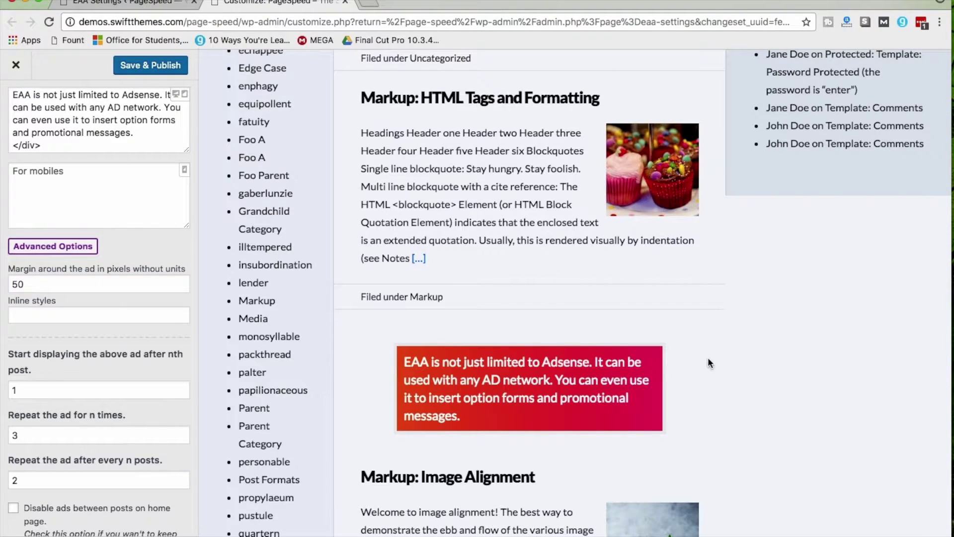
{"action": "double_click", "coordinate": [99, 283]}
{"action": "type", "text": "100"}
{"action": "left_click", "coordinate": [107, 301]}
Step: Change the margin to 10 px and move to the Single Post & Page ad settings
{"action": "scroll", "coordinate": [107, 302], "scroll_direction": "down", "scroll_amount": 1}
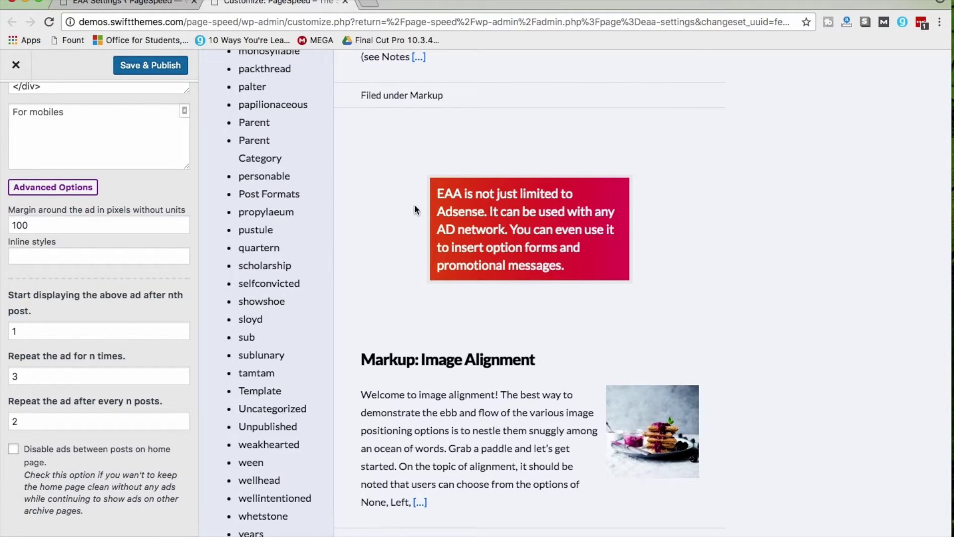
{"action": "left_click", "coordinate": [49, 225]}
{"action": "key", "text": "BackSpace"}
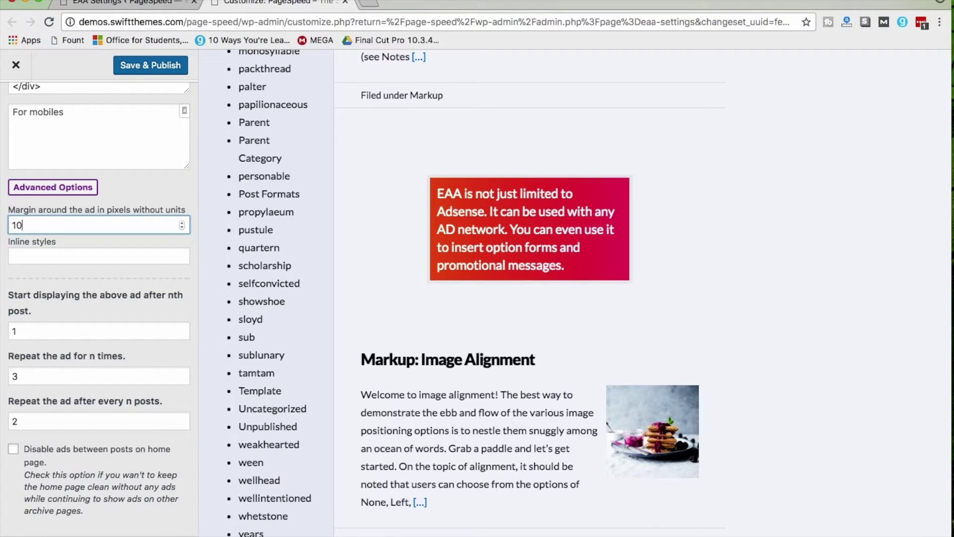
{"action": "key", "text": "Escape"}
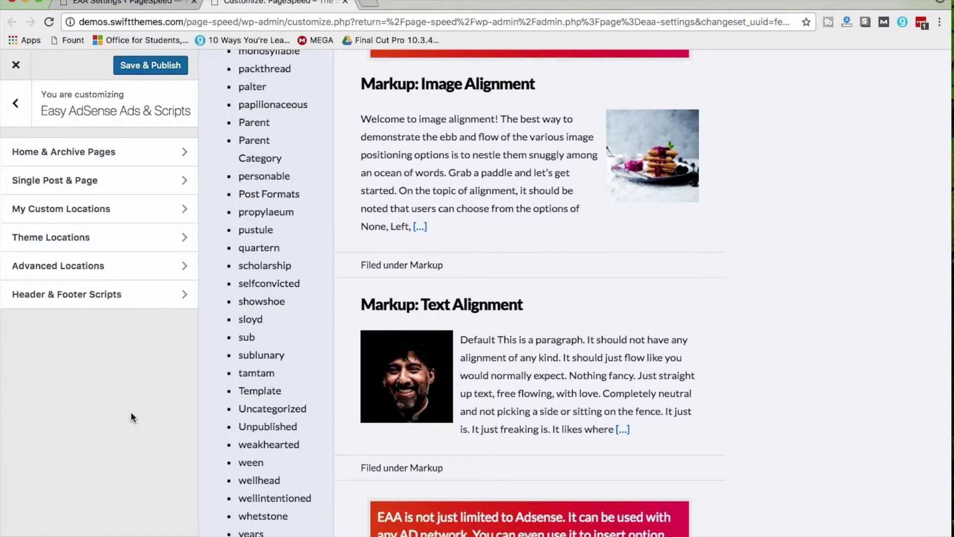
{"action": "left_click", "coordinate": [153, 190]}
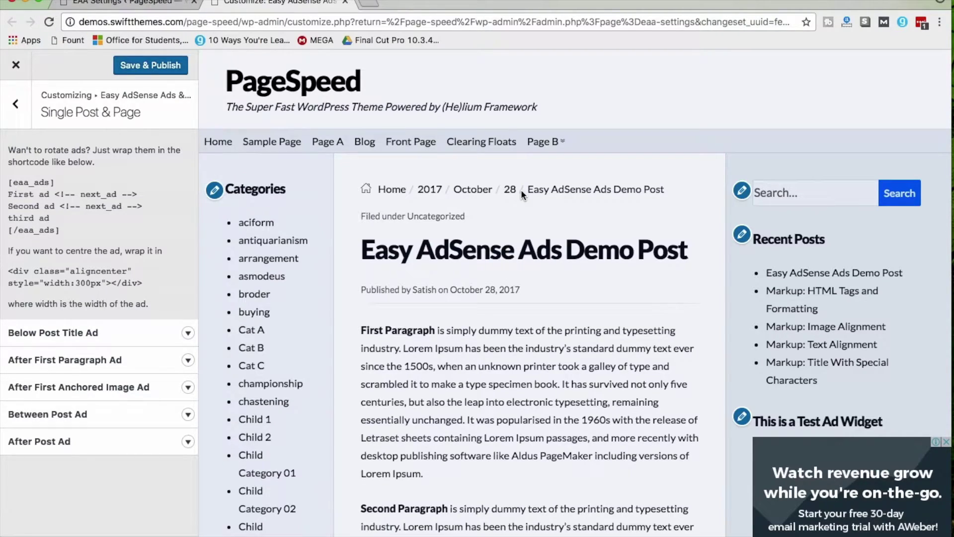
Step: Expand the Below Post Title Ad and enable it
{"action": "left_click", "coordinate": [99, 332]}
{"action": "scroll", "coordinate": [115, 374], "scroll_direction": "down", "scroll_amount": 5}
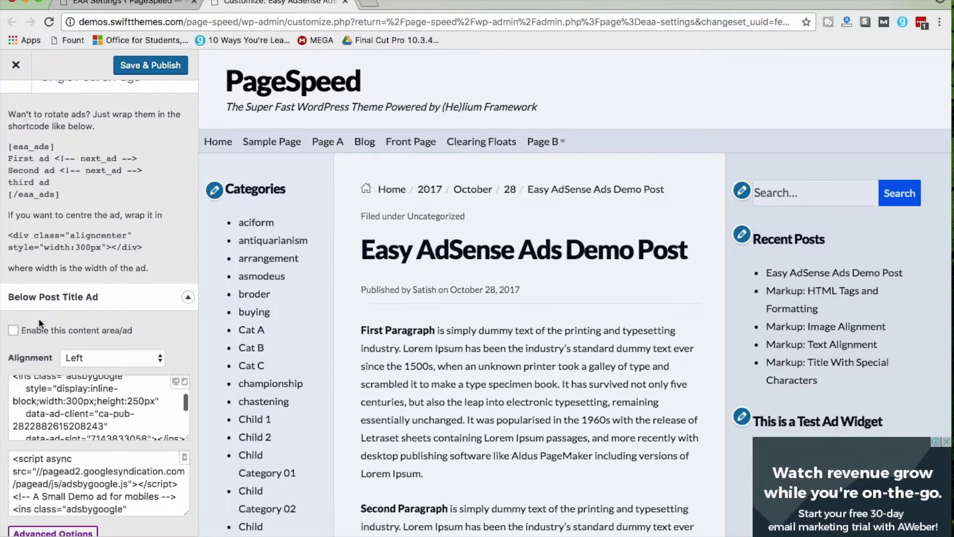
{"action": "left_click", "coordinate": [14, 330]}
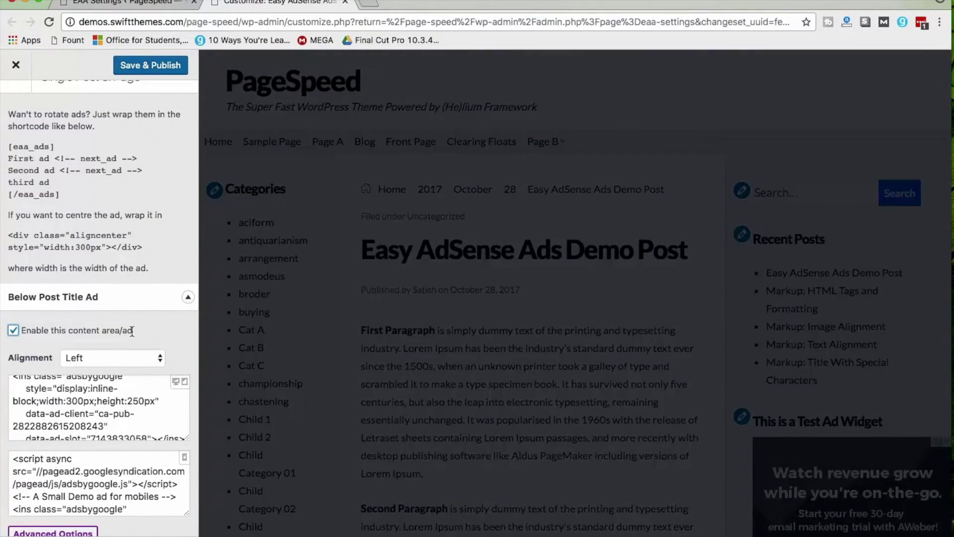
{"action": "scroll", "coordinate": [132, 330], "scroll_direction": "down", "scroll_amount": 2}
Step: Replace the For mobiles code with a copy of the main ad code
{"action": "left_click", "coordinate": [133, 318]}
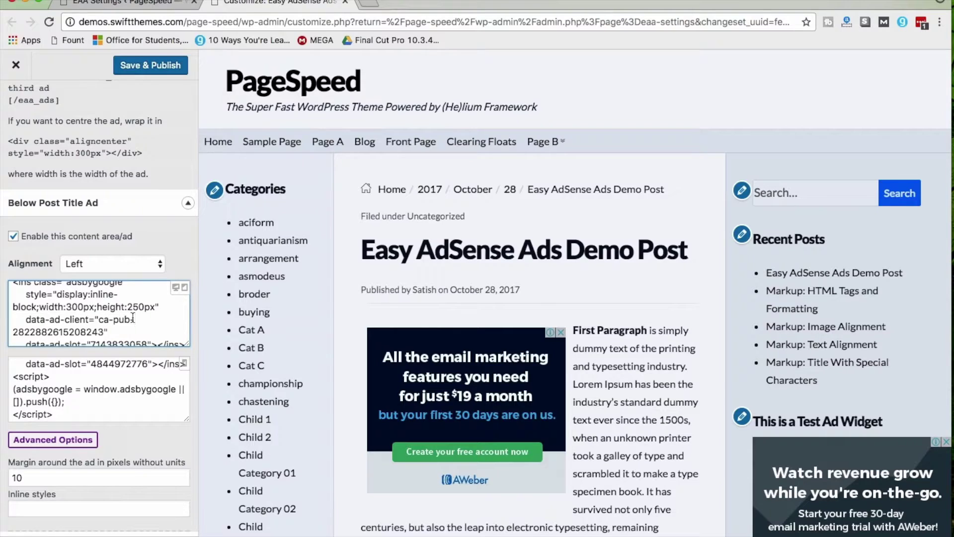
{"action": "left_click", "coordinate": [110, 401]}
{"action": "key", "text": "super+a"}
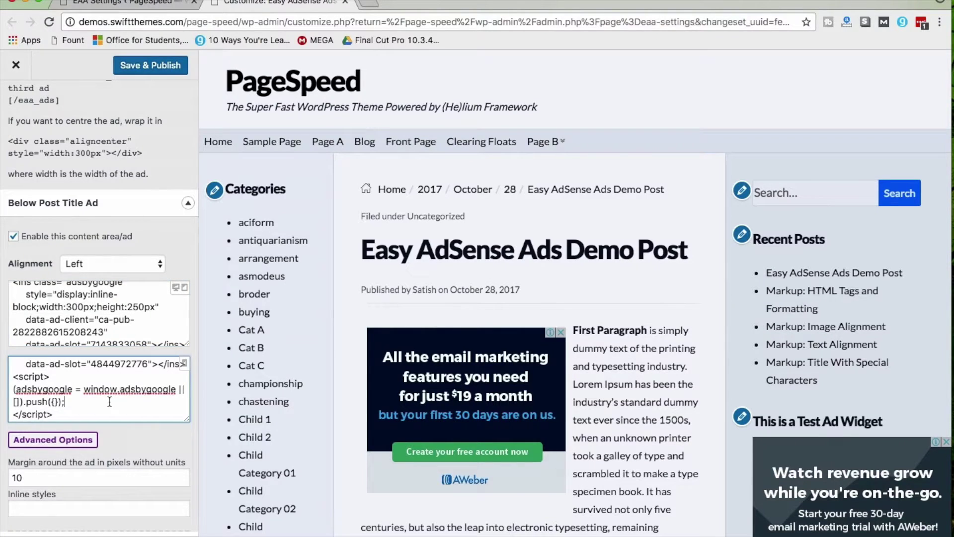
{"action": "key", "text": "BackSpace"}
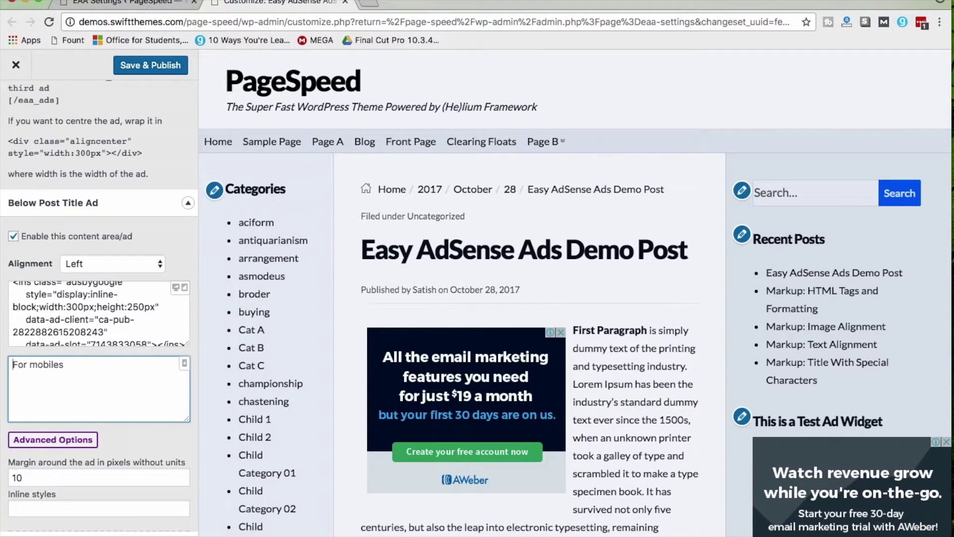
{"action": "left_click", "coordinate": [90, 318]}
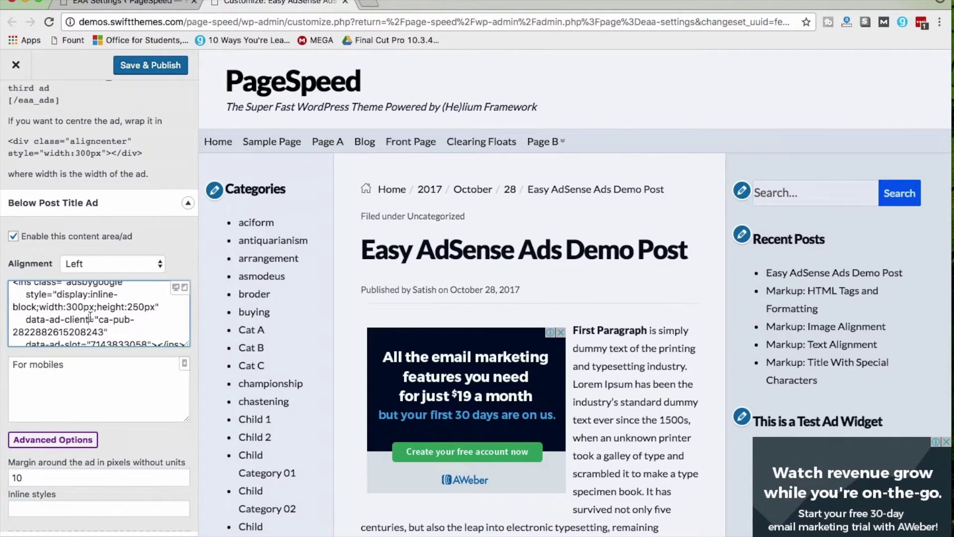
{"action": "key", "text": "ctrl+a"}
{"action": "key", "text": "ctrl+c"}
{"action": "left_click", "coordinate": [89, 382]}
{"action": "key", "text": "ctrl+v"}
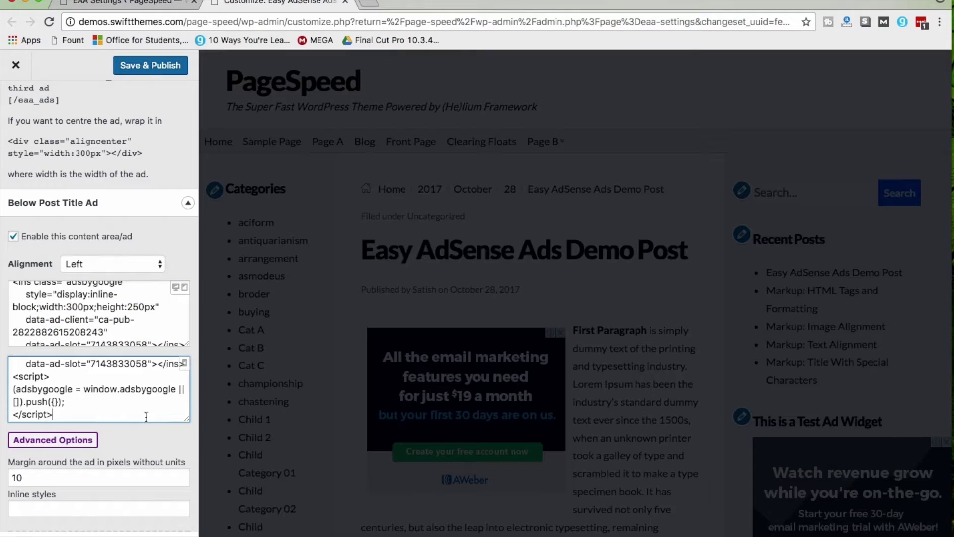
{"action": "scroll", "coordinate": [89, 347], "scroll_direction": "down", "scroll_amount": 3}
{"action": "left_click", "coordinate": [88, 330]}
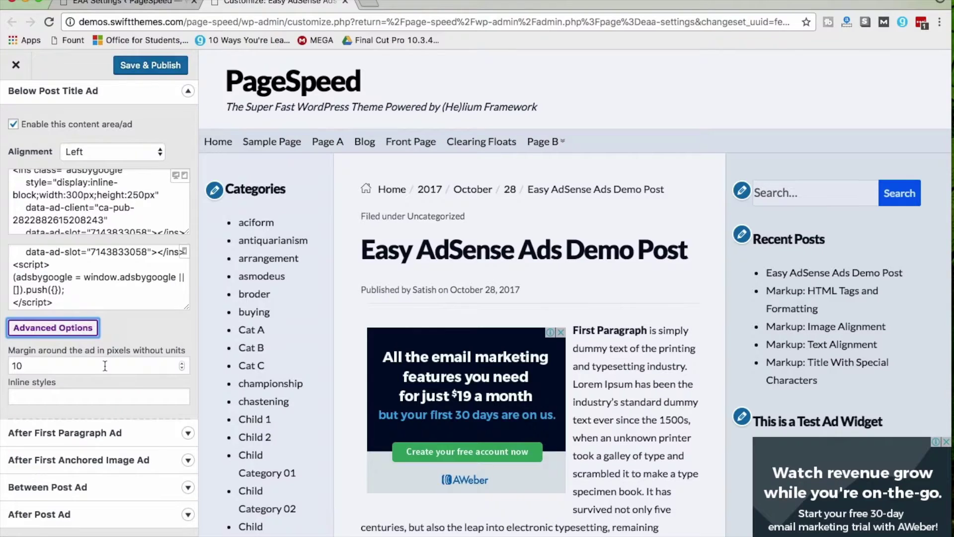
Step: Set the below-title ad's Alignment to Right and collapse its options
{"action": "left_click", "coordinate": [108, 398]}
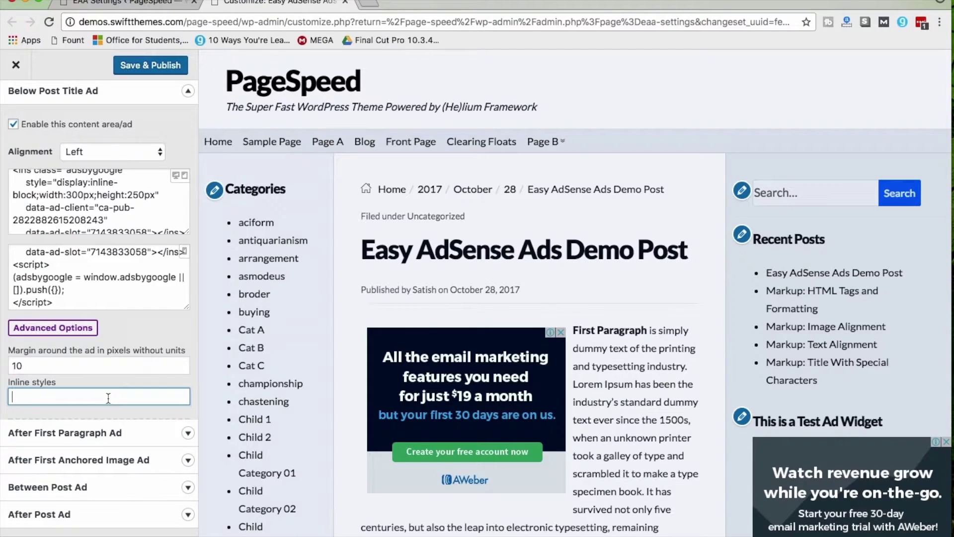
{"action": "scroll", "coordinate": [107, 398], "scroll_direction": "up", "scroll_amount": 4}
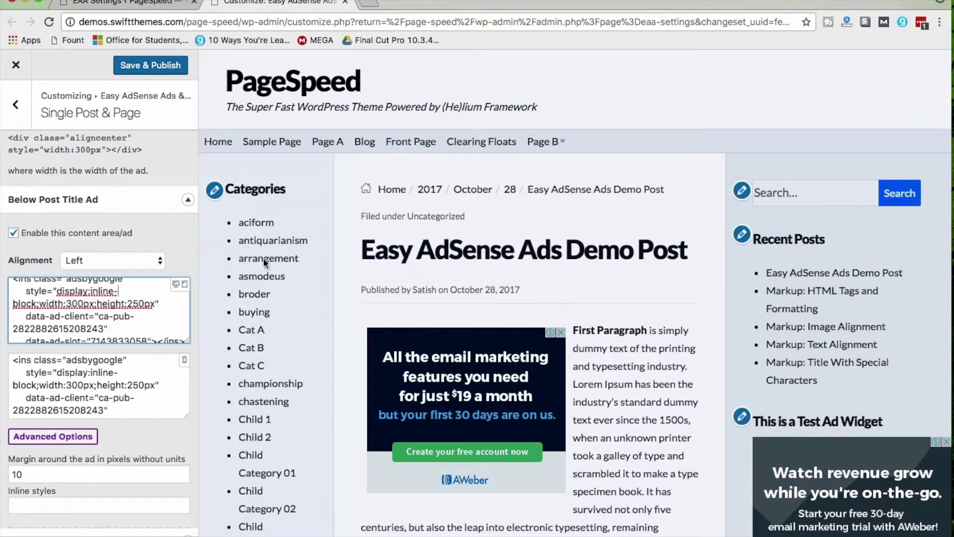
{"action": "left_click", "coordinate": [129, 301]}
{"action": "left_click", "coordinate": [116, 259]}
{"action": "left_click", "coordinate": [121, 273]}
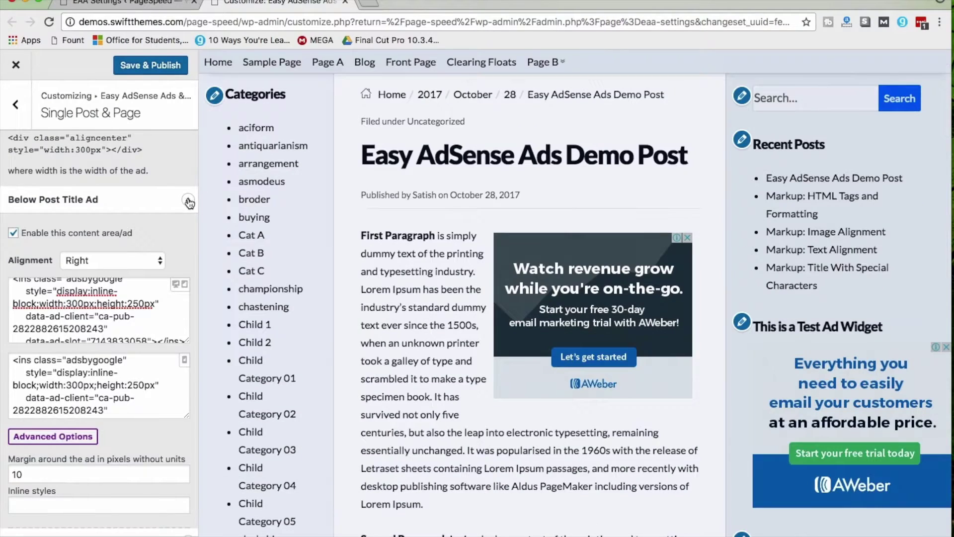
{"action": "left_click", "coordinate": [187, 199]}
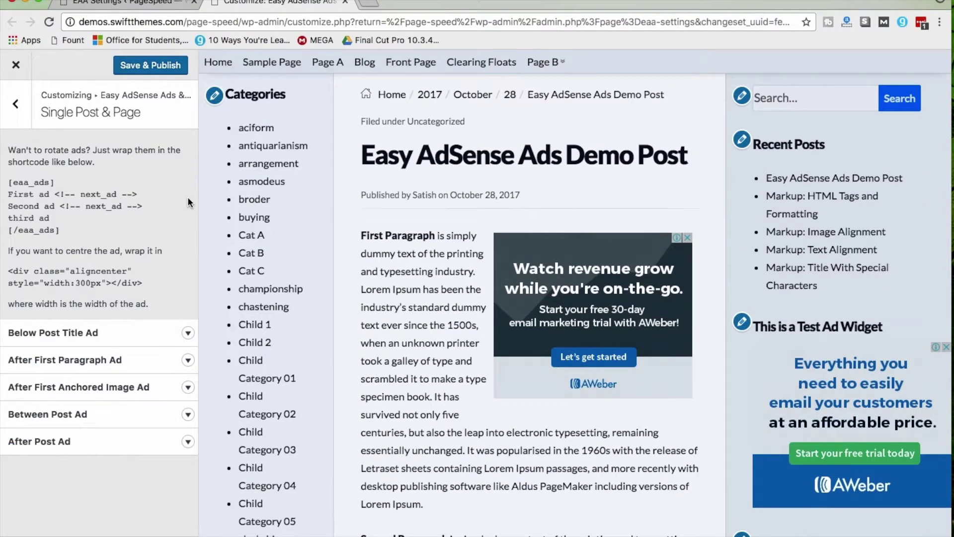
Step: Enable the After First Paragraph Ad, paste its mobile code, and align it right
{"action": "left_click", "coordinate": [187, 361]}
{"action": "scroll", "coordinate": [187, 363], "scroll_direction": "down", "scroll_amount": 5}
{"action": "left_click", "coordinate": [13, 215]}
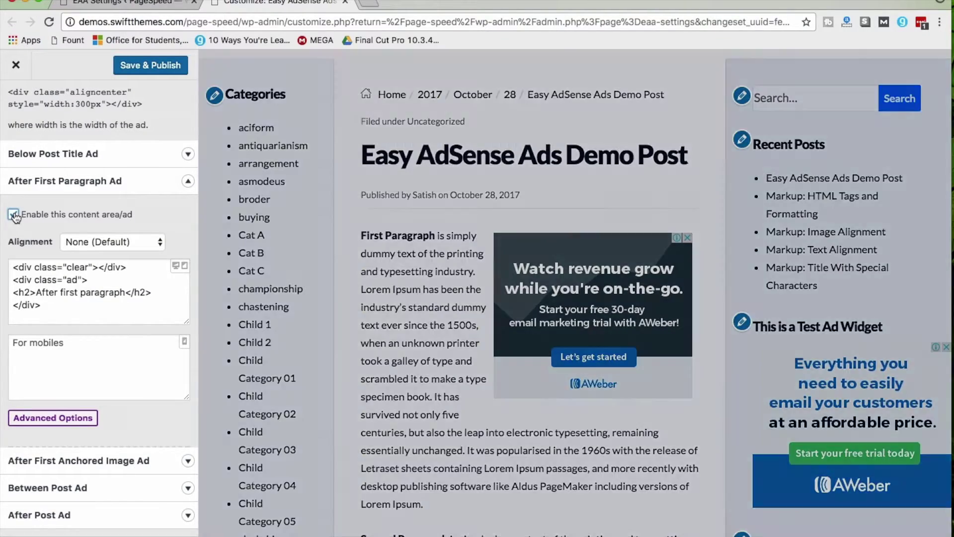
{"action": "left_click", "coordinate": [136, 297]}
{"action": "key", "text": "super+a"}
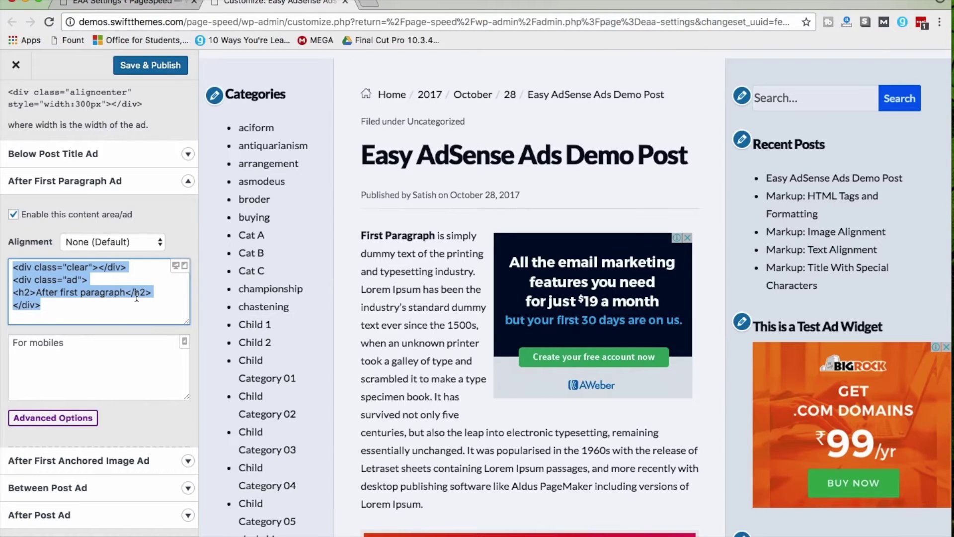
{"action": "left_click", "coordinate": [110, 363]}
{"action": "key", "text": "super+v"}
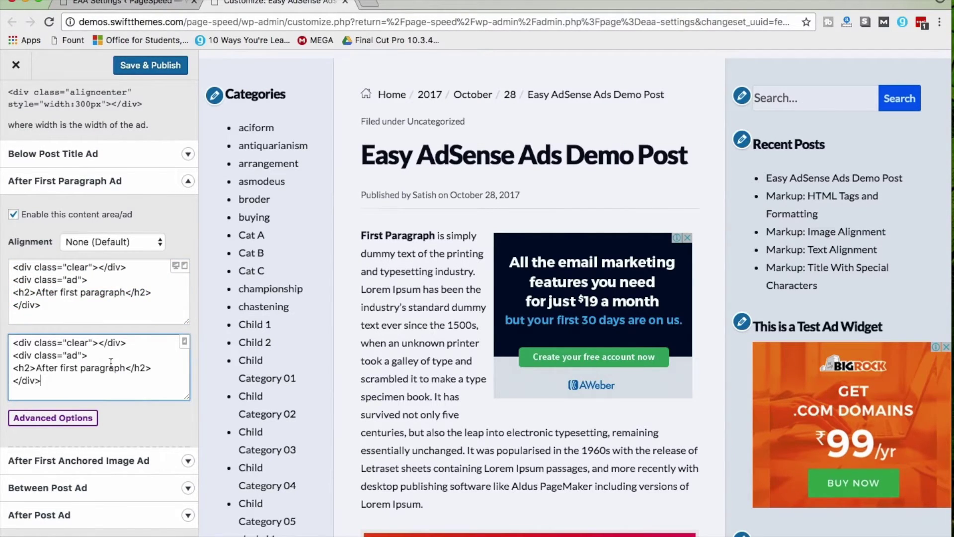
{"action": "scroll", "coordinate": [355, 292], "scroll_direction": "up", "scroll_amount": 3}
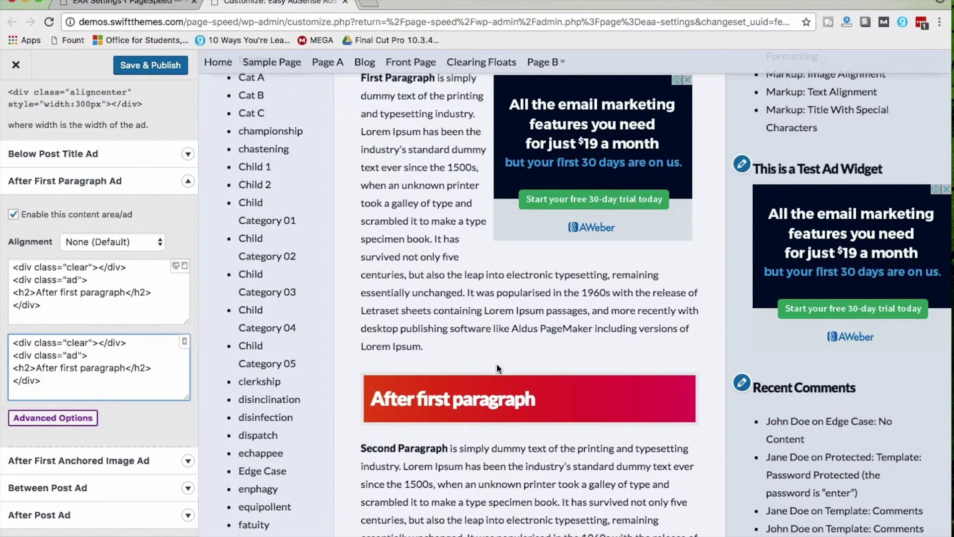
{"action": "left_click", "coordinate": [143, 241]}
{"action": "left_click", "coordinate": [140, 267]}
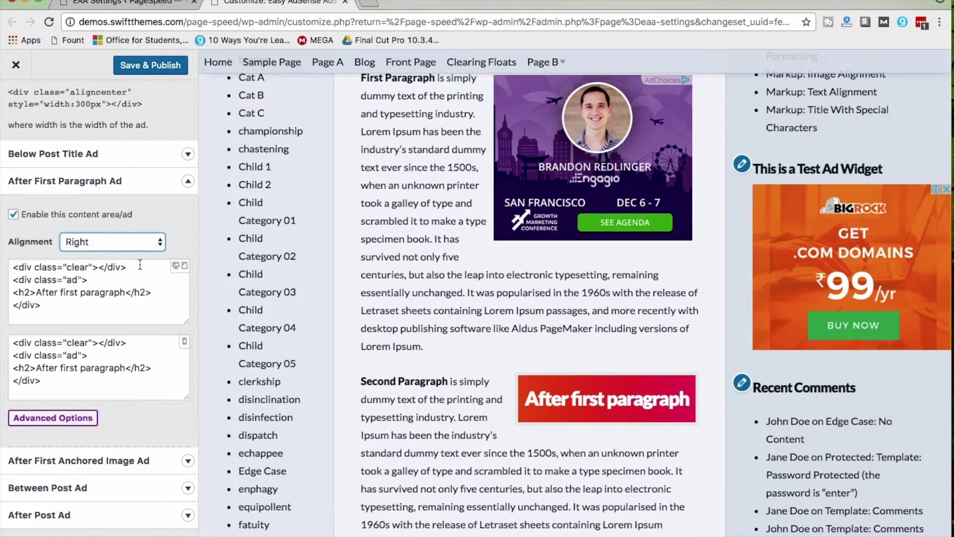
Step: Enable the After First Anchored Image Ad and the Between Post Ad
{"action": "left_click", "coordinate": [78, 460]}
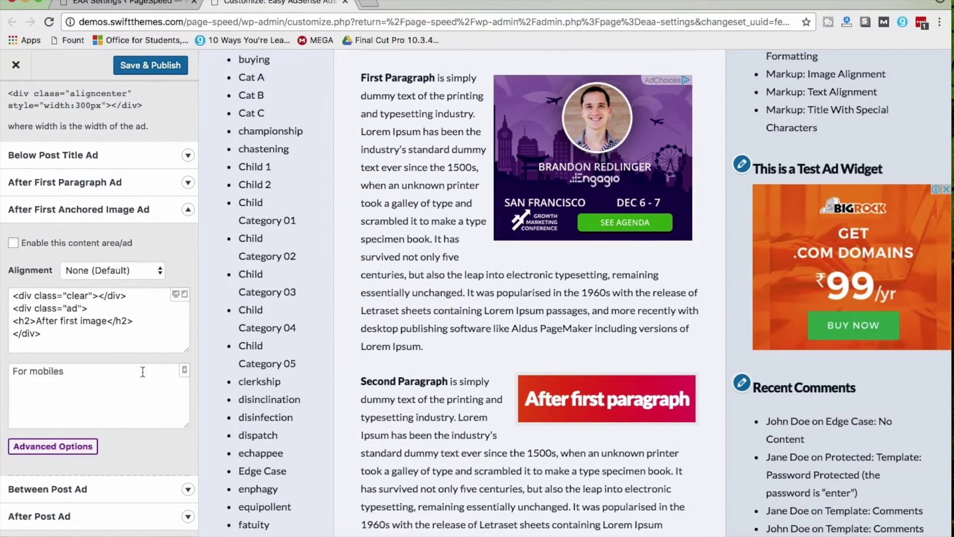
{"action": "left_click", "coordinate": [13, 243]}
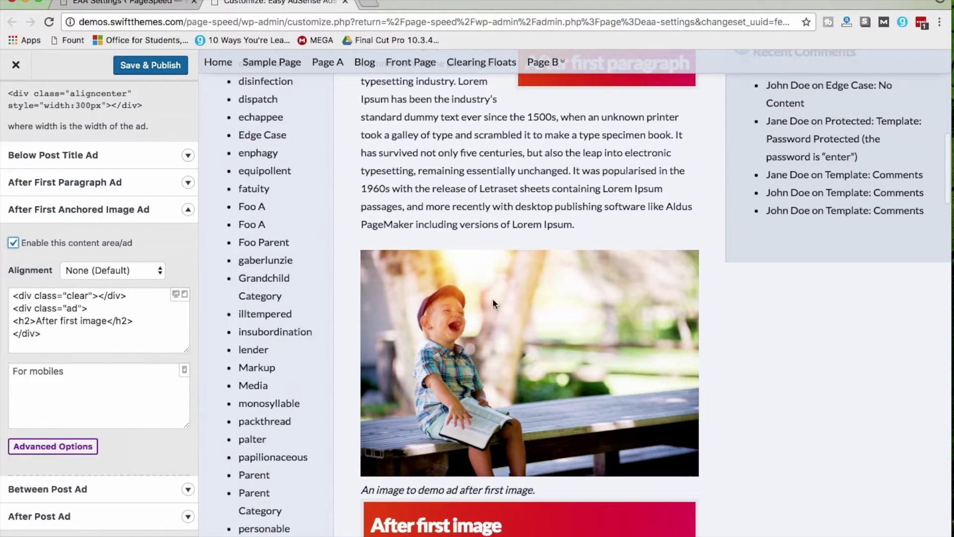
{"action": "scroll", "coordinate": [544, 290], "scroll_direction": "down", "scroll_amount": 10}
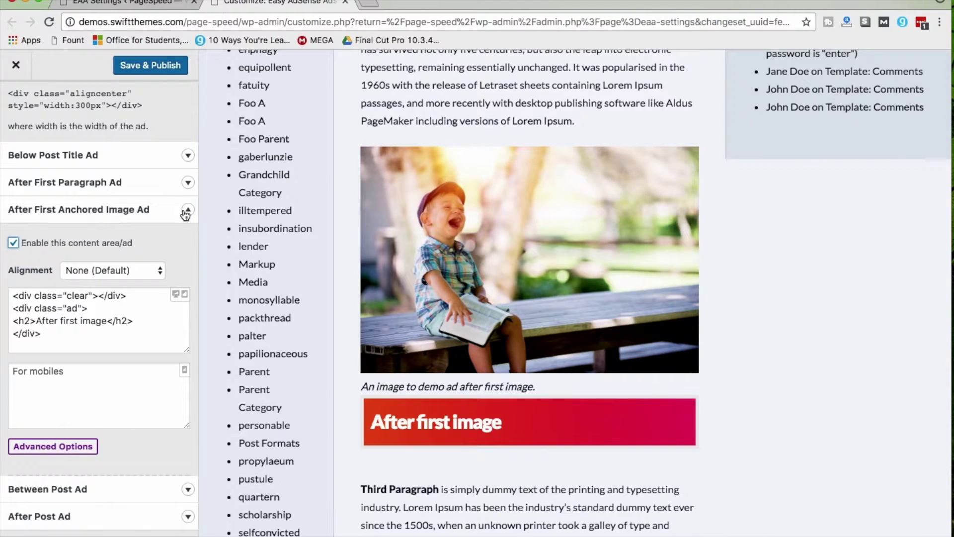
{"action": "left_click", "coordinate": [187, 212]}
{"action": "left_click", "coordinate": [156, 416]}
{"action": "scroll", "coordinate": [155, 417], "scroll_direction": "down", "scroll_amount": 3}
{"action": "left_click", "coordinate": [13, 272]}
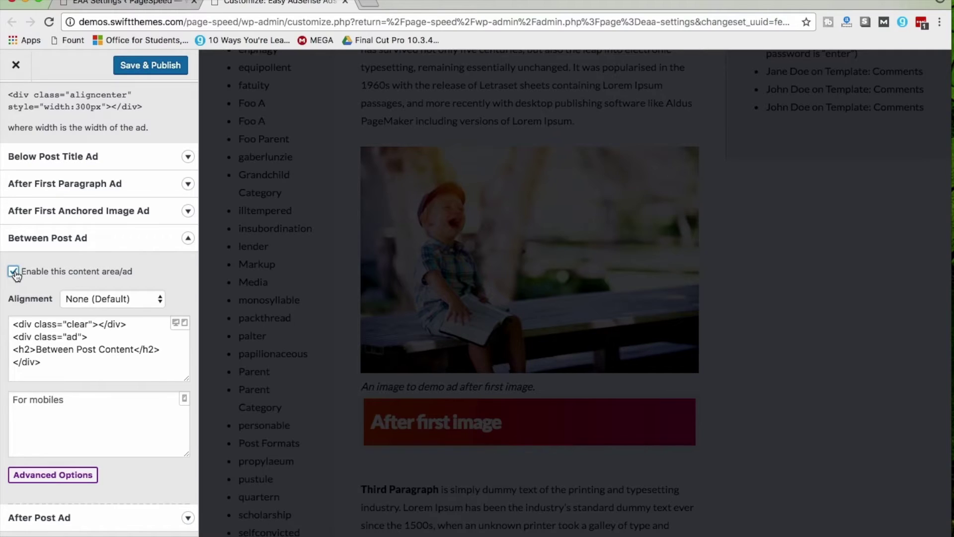
Step: Collapse the enabled Between Post Ad settings and expand After Post Ad to review it
{"action": "scroll", "coordinate": [748, 306], "scroll_direction": "down", "scroll_amount": 5}
{"action": "scroll", "coordinate": [749, 312], "scroll_direction": "down", "scroll_amount": 5}
{"action": "scroll", "coordinate": [749, 312], "scroll_direction": "up", "scroll_amount": 10}
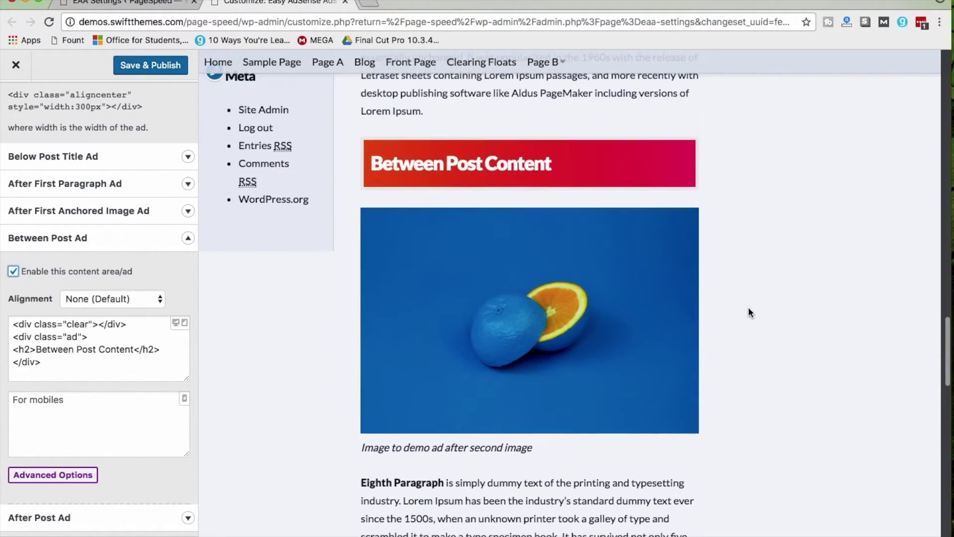
{"action": "scroll", "coordinate": [748, 313], "scroll_direction": "up", "scroll_amount": 5}
{"action": "left_click", "coordinate": [188, 237]}
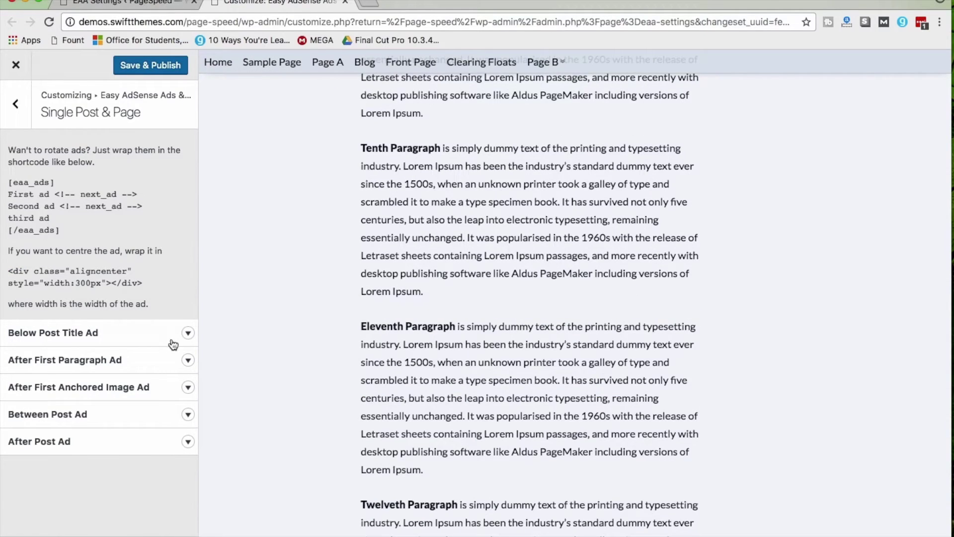
{"action": "left_click", "coordinate": [185, 442]}
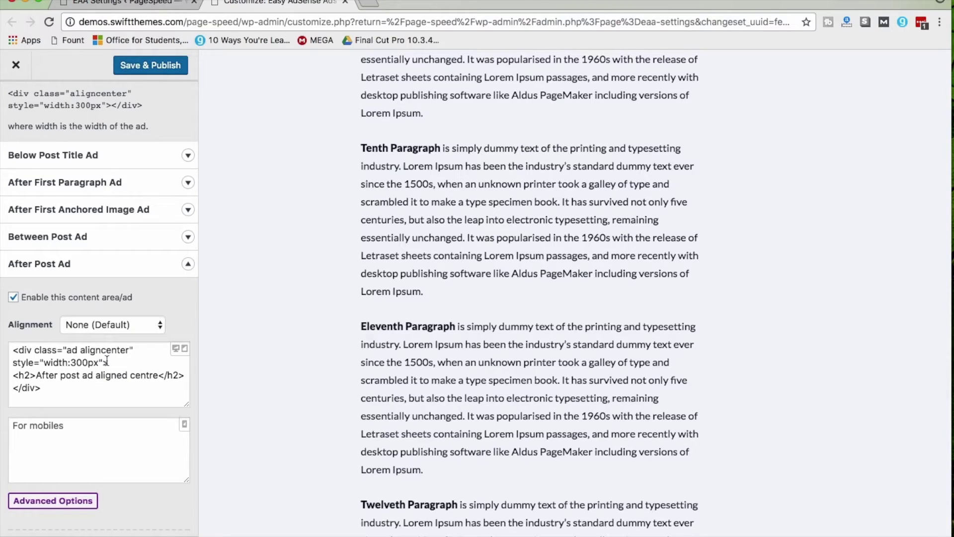
{"action": "scroll", "coordinate": [523, 302], "scroll_direction": "down", "scroll_amount": 7}
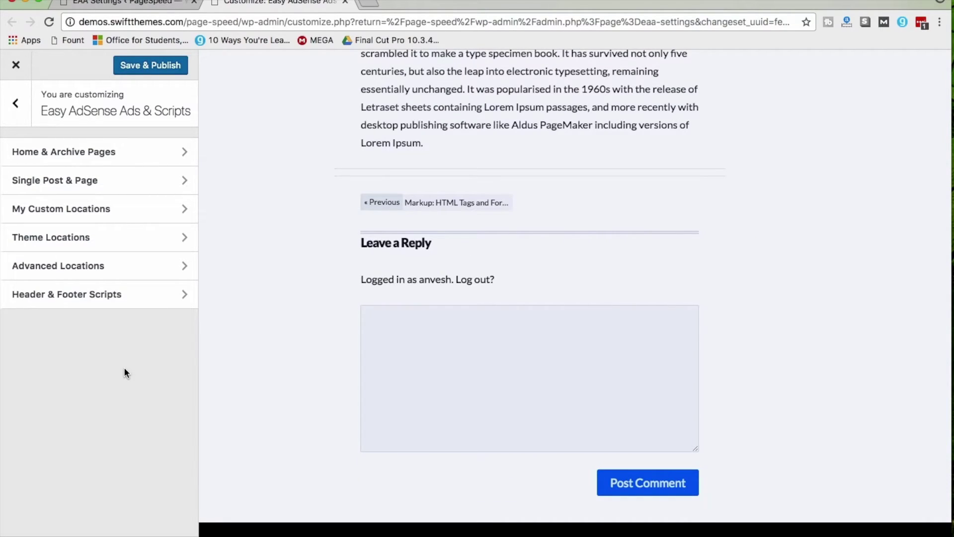
{"action": "left_click", "coordinate": [147, 210]}
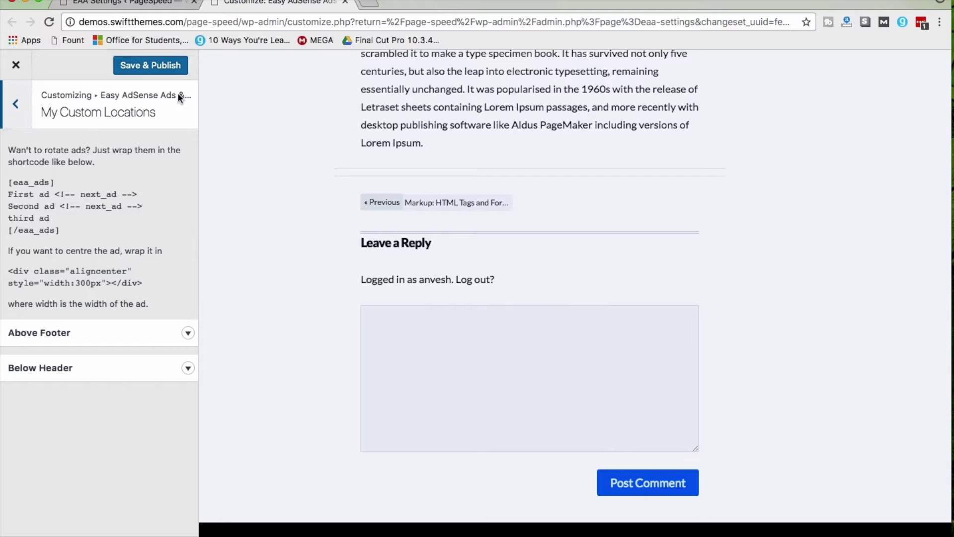
{"action": "left_click", "coordinate": [171, 4]}
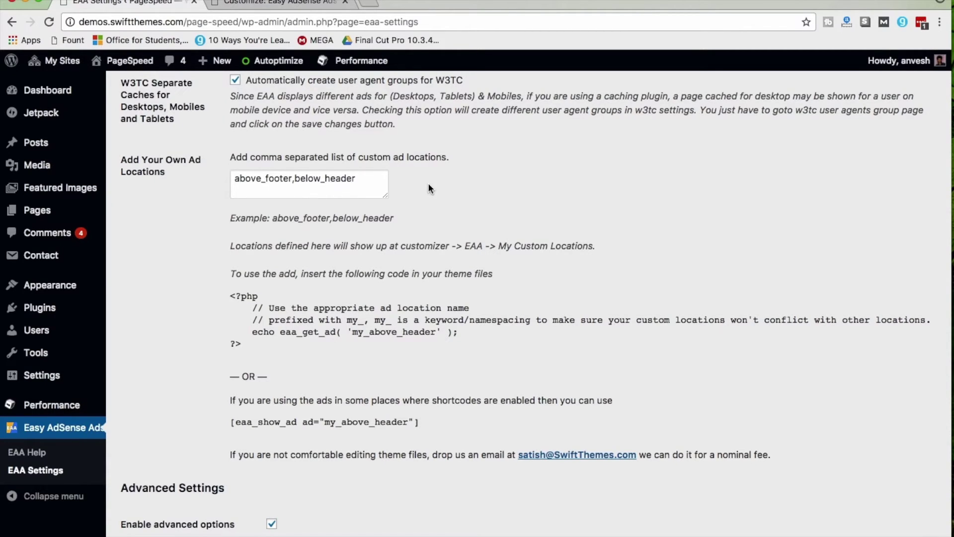
{"action": "key", "text": "ctrl+Tab"}
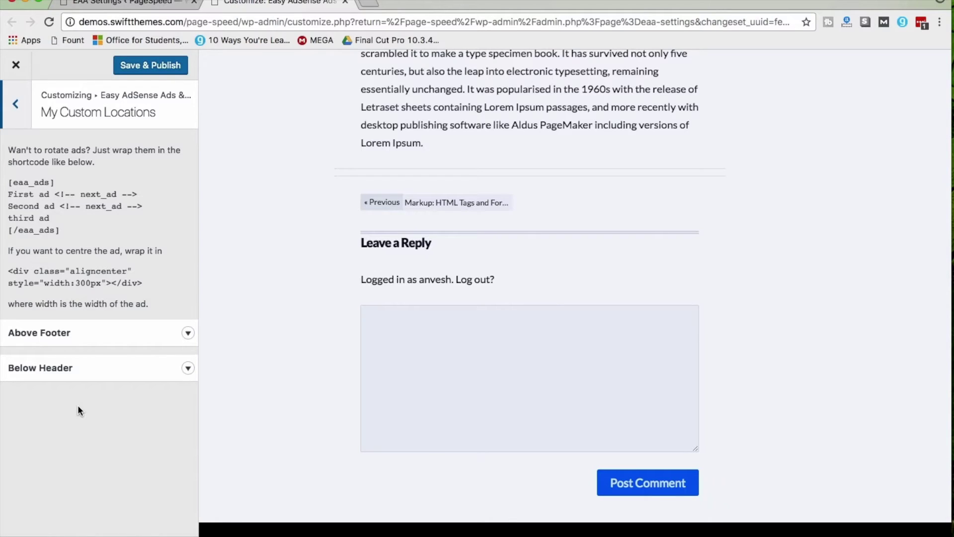
{"action": "left_click", "coordinate": [15, 107]}
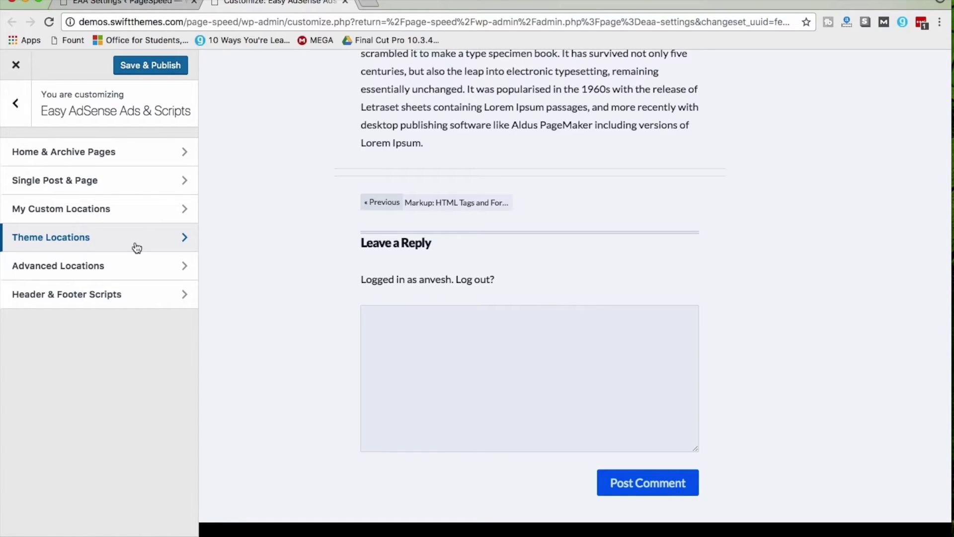
{"action": "left_click", "coordinate": [136, 247]}
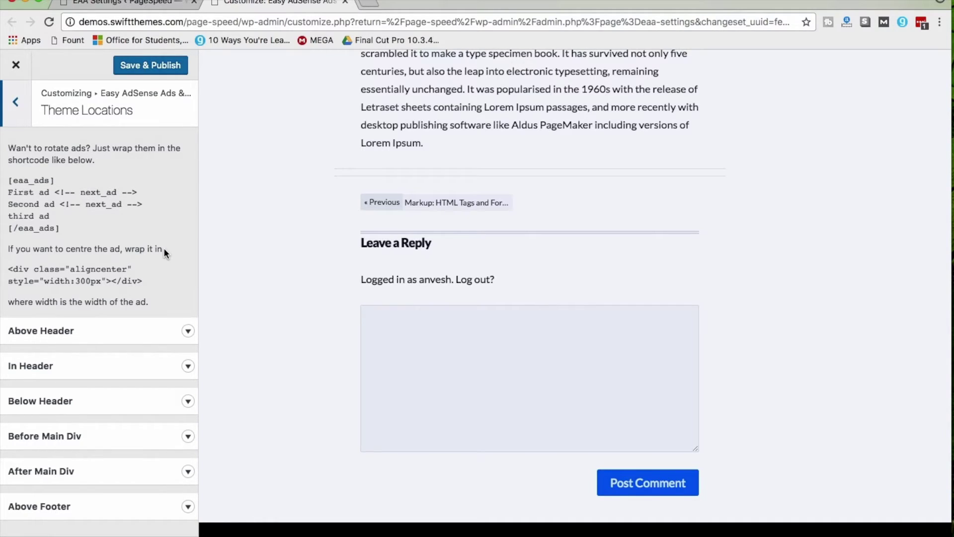
Step: Turn the Above Header theme ad on, then switch it back off
{"action": "scroll", "coordinate": [164, 253], "scroll_direction": "up", "scroll_amount": 1}
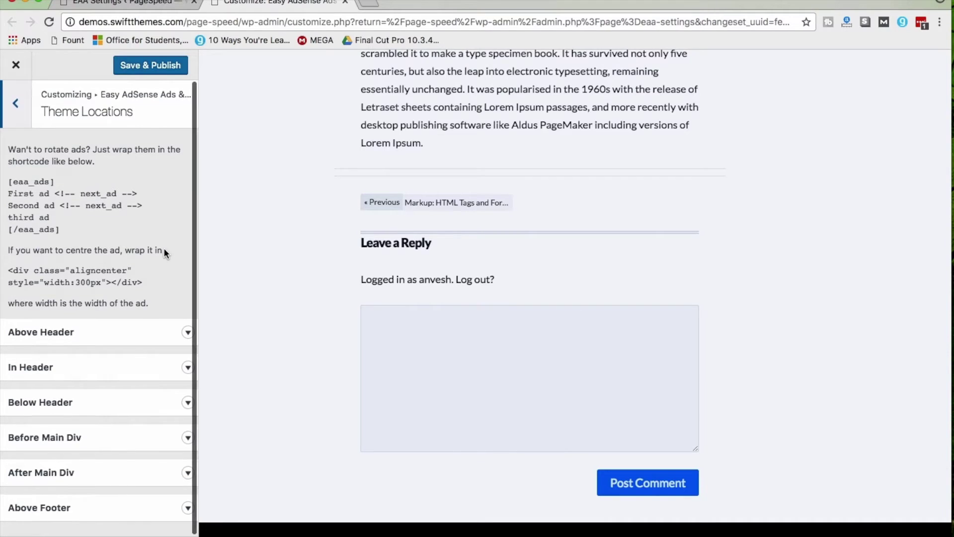
{"action": "left_click", "coordinate": [187, 330]}
{"action": "left_click", "coordinate": [13, 367]}
{"action": "scroll", "coordinate": [86, 442], "scroll_direction": "down", "scroll_amount": 3}
{"action": "scroll", "coordinate": [86, 443], "scroll_direction": "up", "scroll_amount": 3}
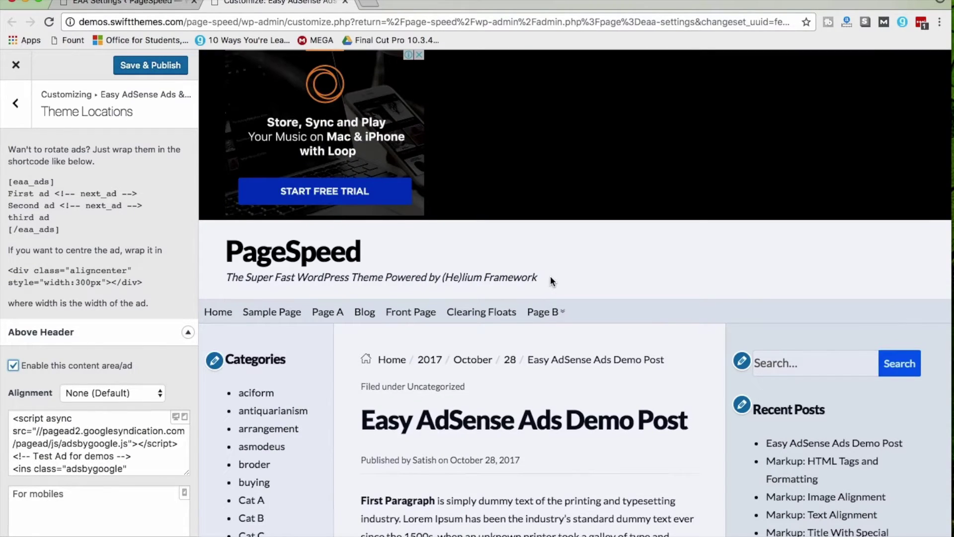
{"action": "left_click", "coordinate": [14, 366]}
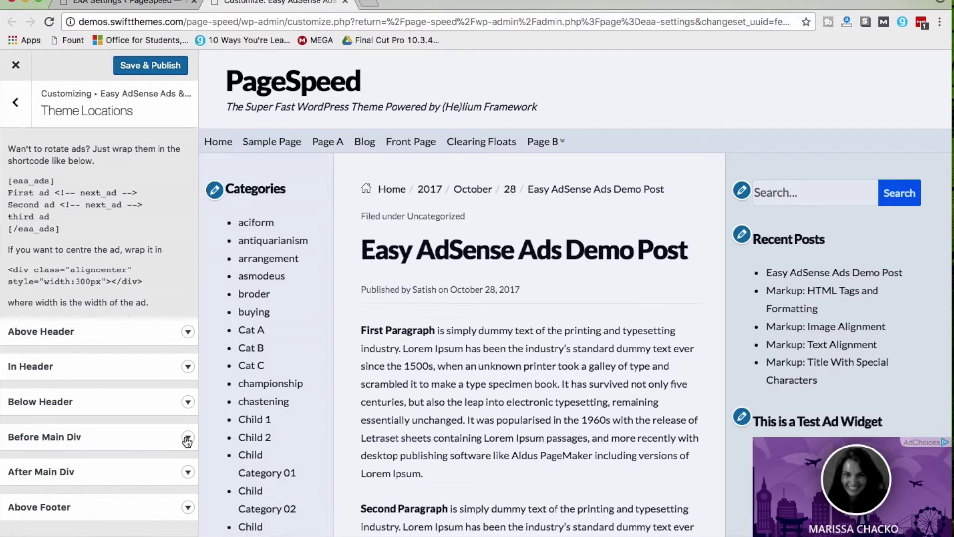
Step: Enable the Before Main Div theme ad
{"action": "left_click", "coordinate": [187, 436]}
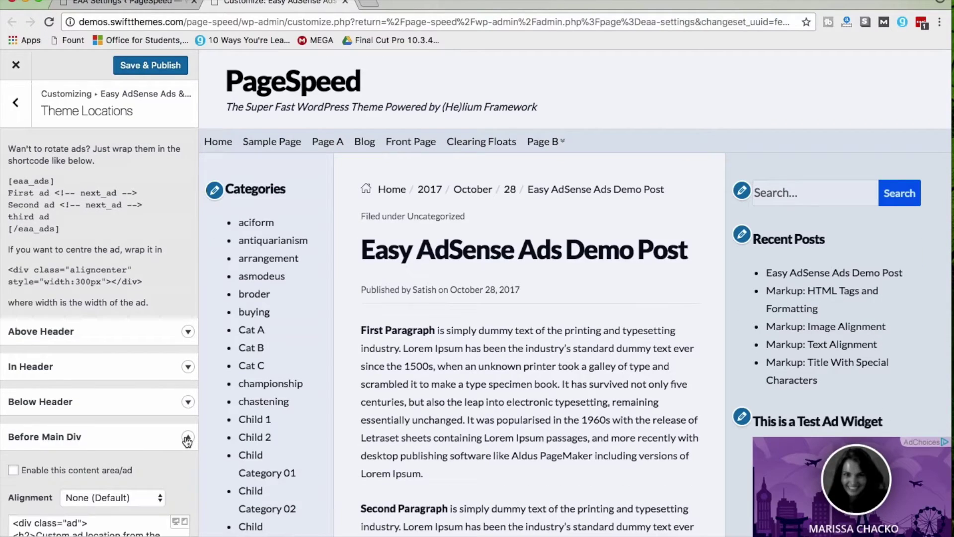
{"action": "left_click", "coordinate": [13, 470]}
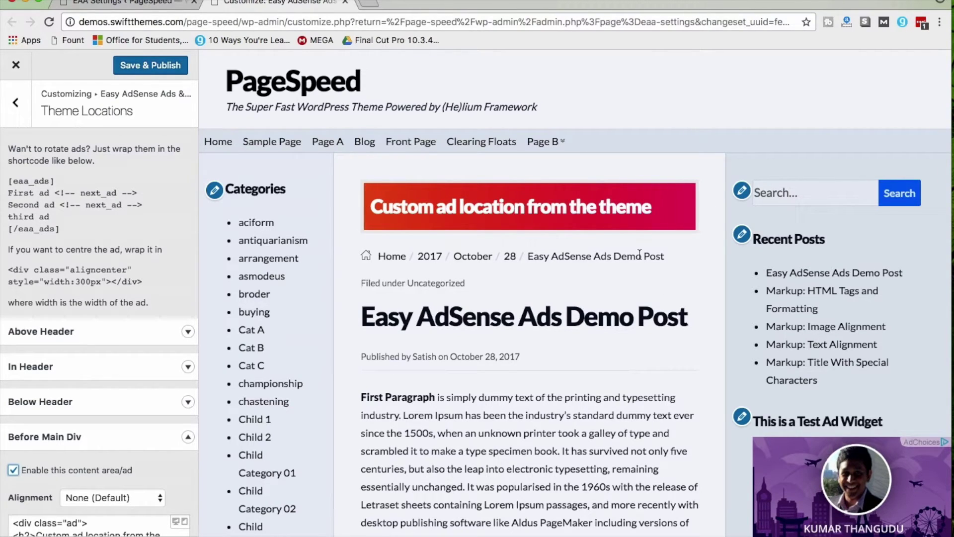
{"action": "left_click", "coordinate": [187, 437]}
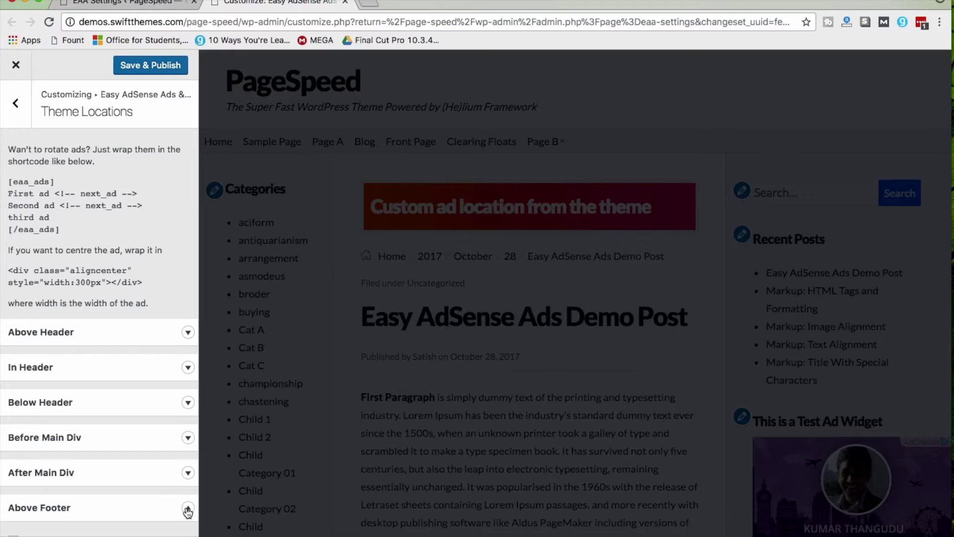
Step: Enable the Above Footer ad with its alignment set to Right
{"action": "left_click", "coordinate": [188, 507]}
{"action": "left_click", "coordinate": [12, 424]}
{"action": "scroll", "coordinate": [595, 323], "scroll_direction": "down", "scroll_amount": 10}
{"action": "scroll", "coordinate": [595, 323], "scroll_direction": "down", "scroll_amount": 10}
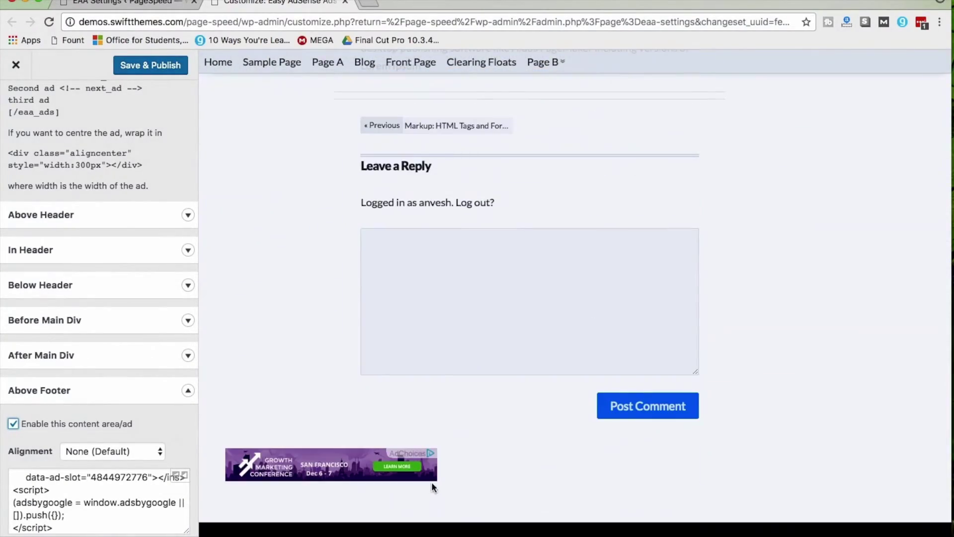
{"action": "left_click", "coordinate": [131, 453]}
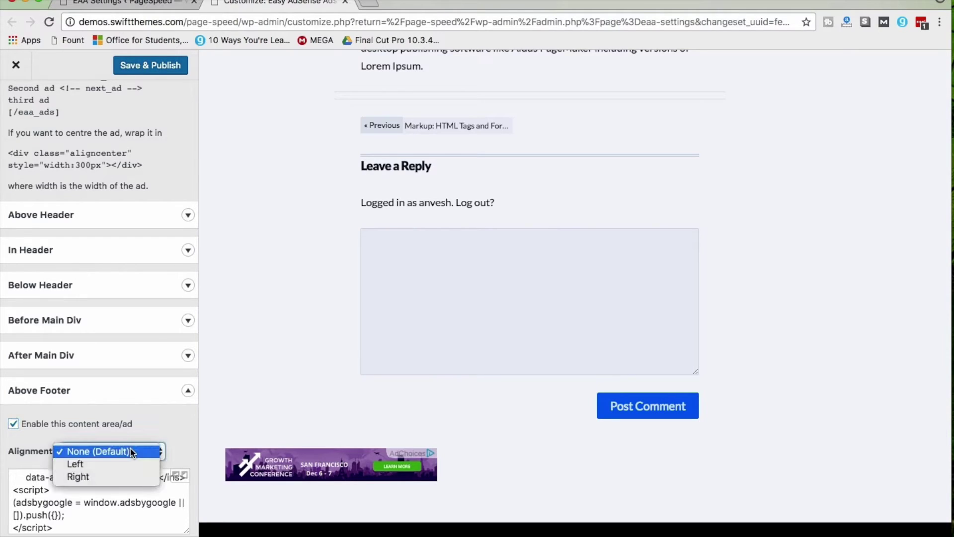
{"action": "left_click", "coordinate": [121, 475]}
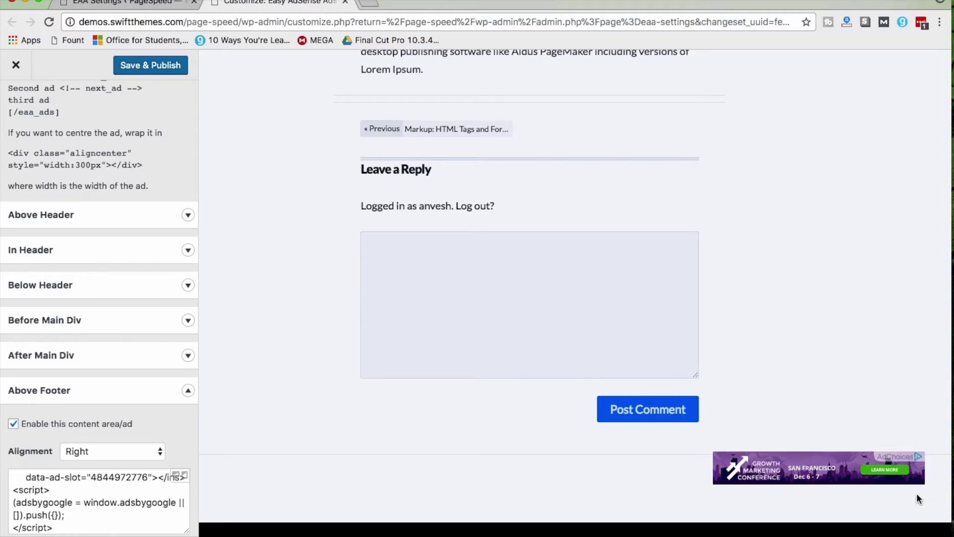
{"action": "key", "text": "Escape"}
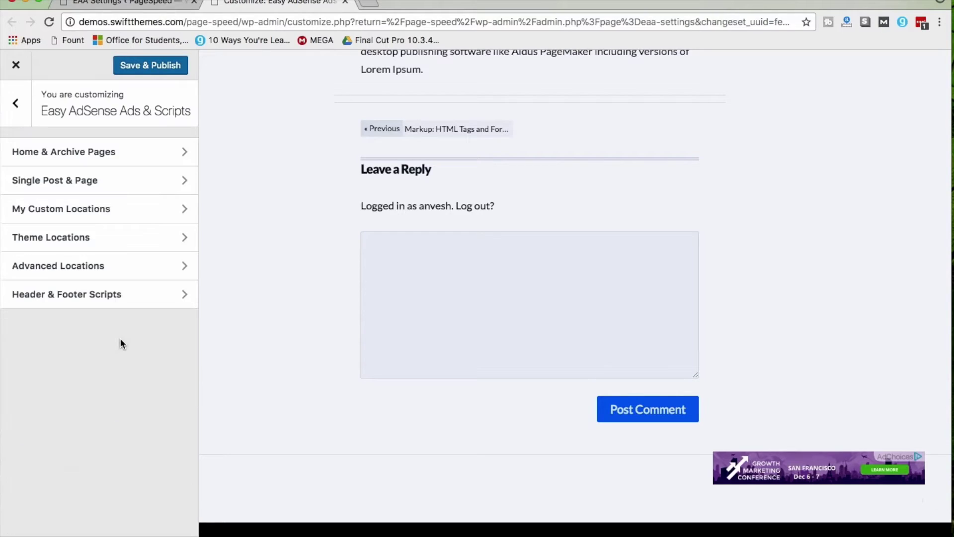
{"action": "left_click", "coordinate": [177, 265]}
Step: Change paragraph ad #1 from 4 to 2 and enable the After Second Anchored Image ad
{"action": "scroll", "coordinate": [75, 220], "scroll_direction": "down", "scroll_amount": 4}
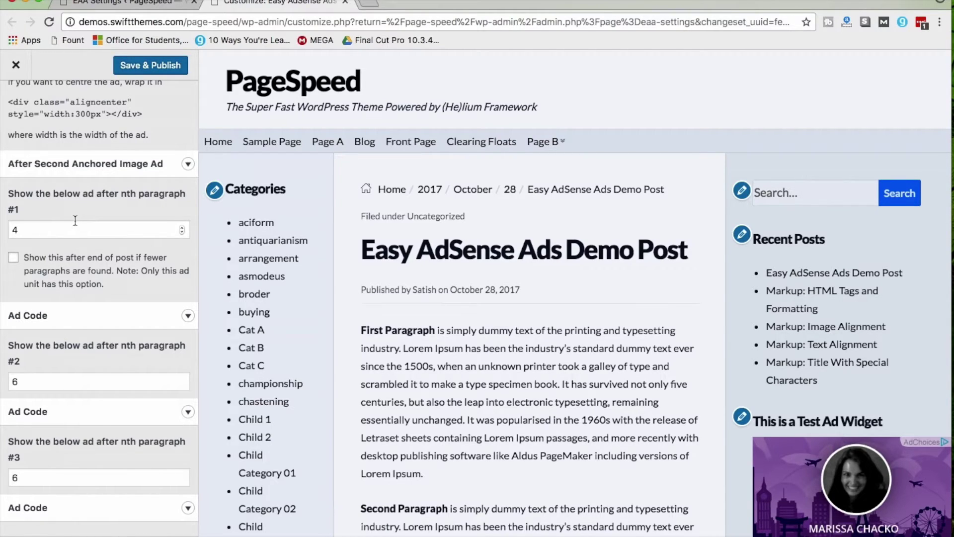
{"action": "left_click", "coordinate": [106, 236]}
{"action": "key", "text": "BackSpace"}
{"action": "type", "text": "2"}
{"action": "left_click", "coordinate": [188, 206]}
{"action": "left_click", "coordinate": [13, 240]}
Step: Set paragraph ad #1 back to paragraph 4 and enable it
{"action": "scroll", "coordinate": [406, 358], "scroll_direction": "down", "scroll_amount": 5}
{"action": "scroll", "coordinate": [406, 358], "scroll_direction": "down", "scroll_amount": 15}
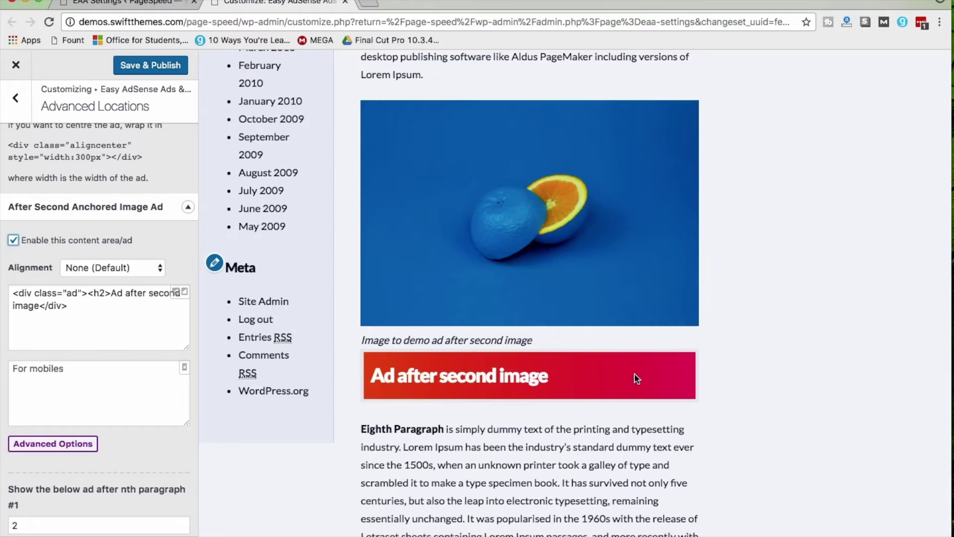
{"action": "scroll", "coordinate": [74, 298], "scroll_direction": "down", "scroll_amount": 6}
{"action": "left_click", "coordinate": [34, 229]}
{"action": "key", "text": "BackSpace"}
{"action": "type", "text": "4th paragraph</div>"}
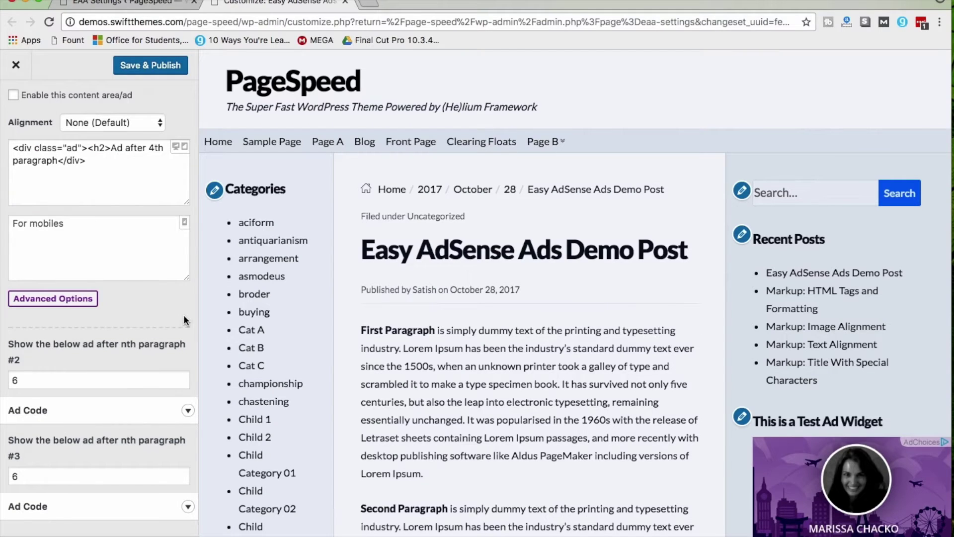
{"action": "left_click", "coordinate": [13, 95]}
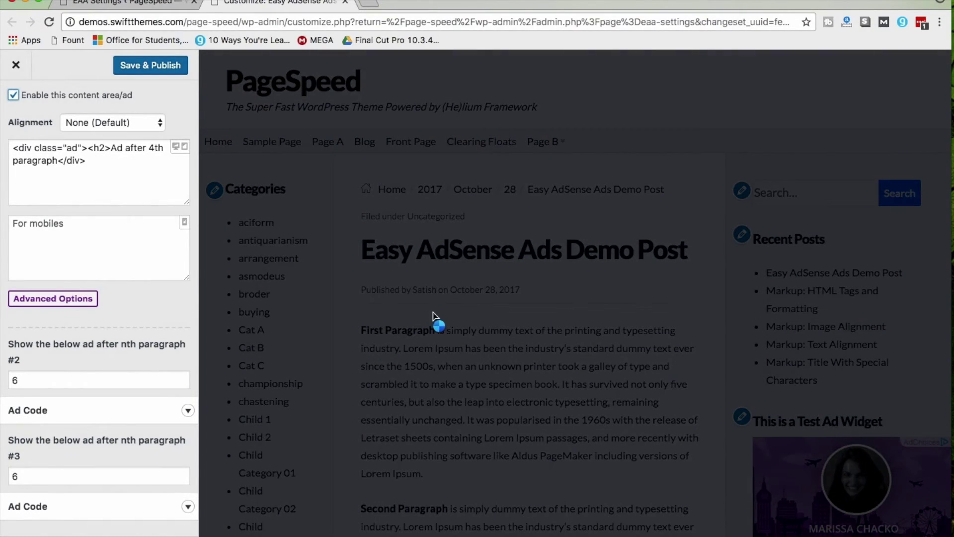
Step: Set the second paragraph ad to paragraph 5 and expand its Ad Code
{"action": "scroll", "coordinate": [436, 316], "scroll_direction": "down", "scroll_amount": 6}
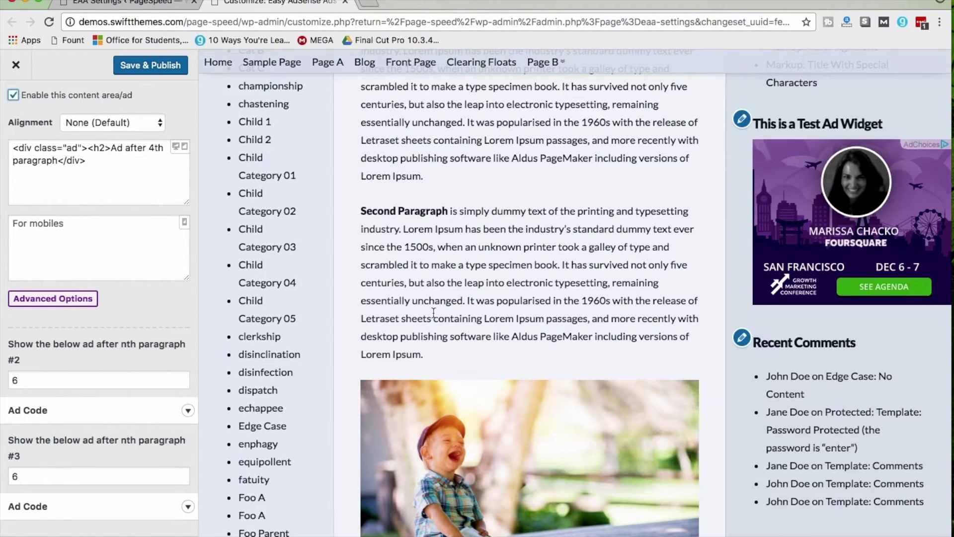
{"action": "scroll", "coordinate": [434, 312], "scroll_direction": "down", "scroll_amount": 10}
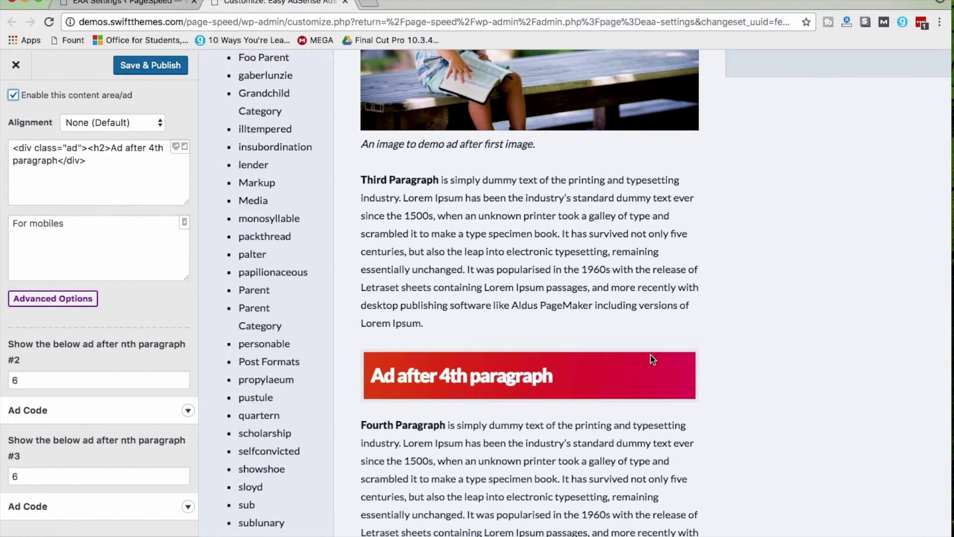
{"action": "left_click", "coordinate": [68, 382]}
{"action": "key", "text": "BackSpace"}
{"action": "type", "text": "5"}
{"action": "left_click", "coordinate": [187, 413]}
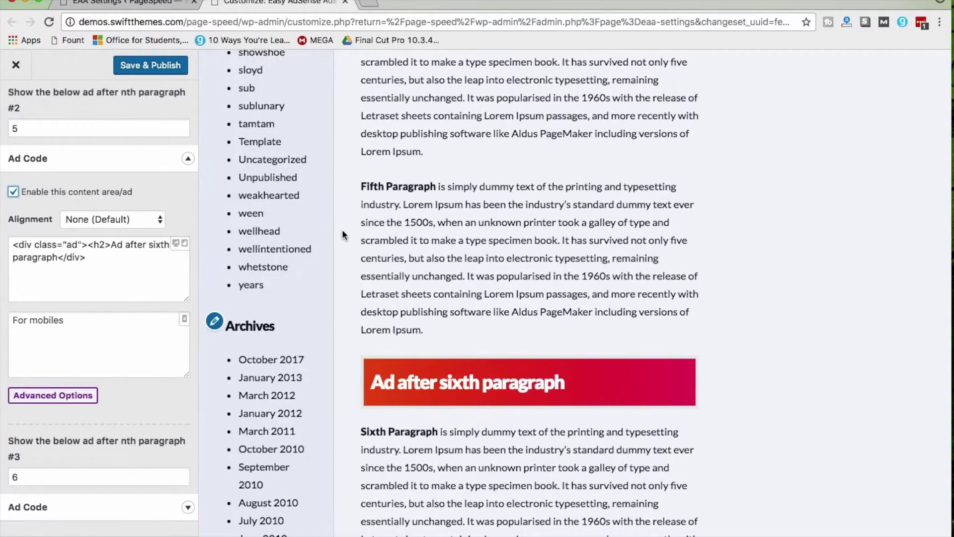
{"action": "key", "text": "Escape"}
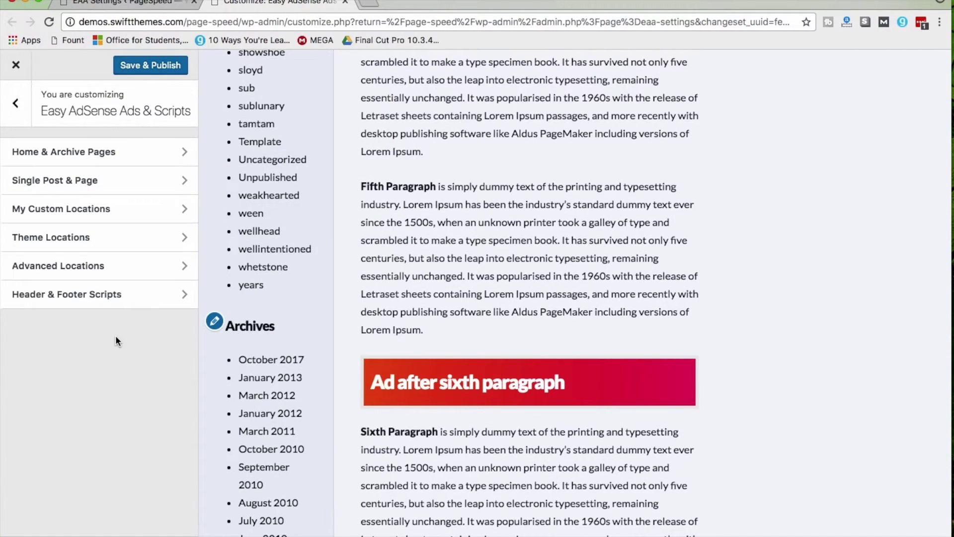
Step: Open the Header & Footer Scripts section and place the cursor in the header scripts box
{"action": "left_click", "coordinate": [115, 294]}
{"action": "left_click", "coordinate": [103, 220]}
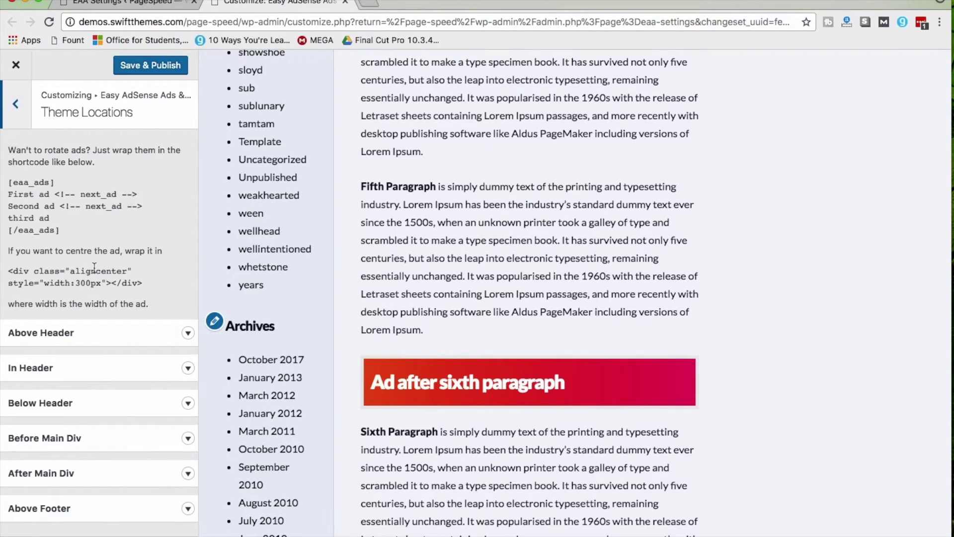
{"action": "left_click", "coordinate": [124, 2]}
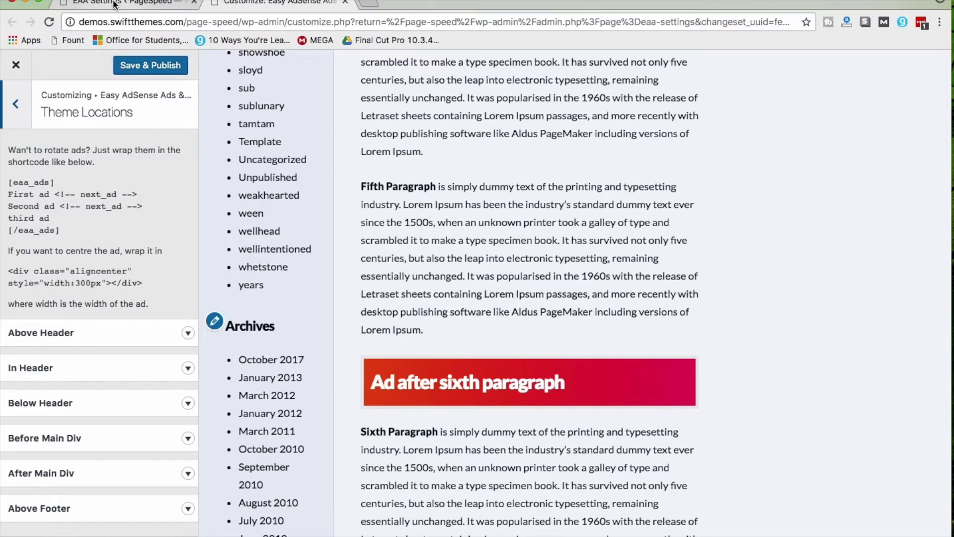
Step: Tick Enable AMP support in EAA Settings, save, and reload the Customizer
{"action": "scroll", "coordinate": [419, 204], "scroll_direction": "up", "scroll_amount": 6}
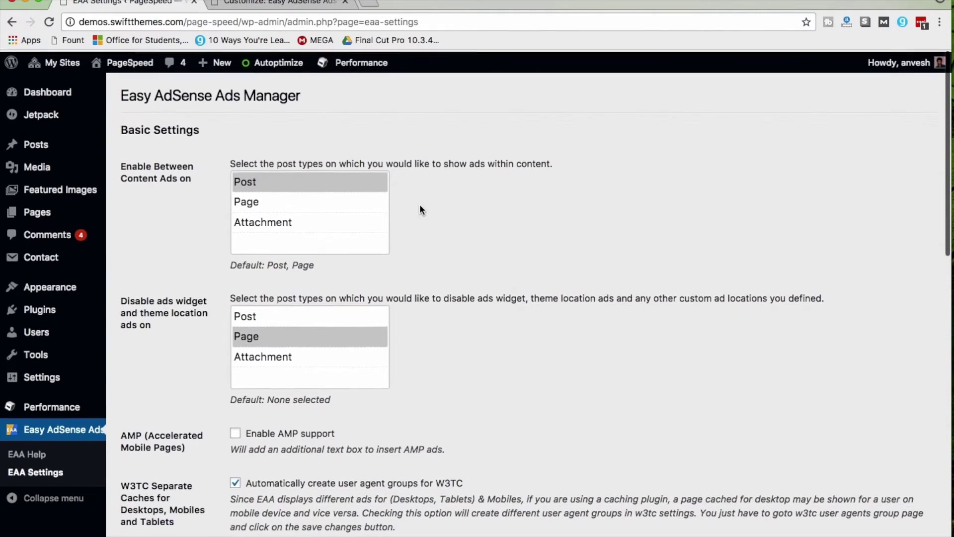
{"action": "scroll", "coordinate": [420, 204], "scroll_direction": "down", "scroll_amount": 5}
{"action": "left_click", "coordinate": [235, 200]}
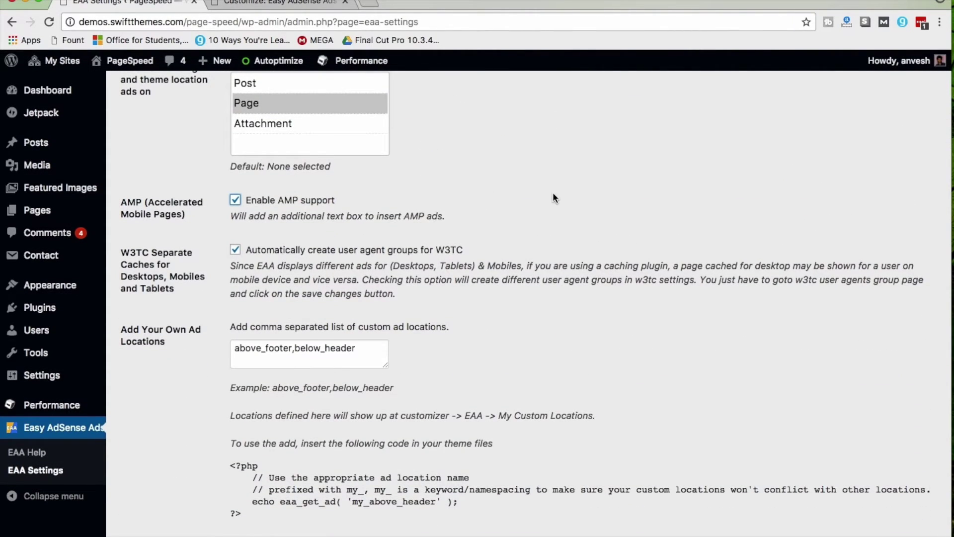
{"action": "scroll", "coordinate": [552, 197], "scroll_direction": "down", "scroll_amount": 10}
{"action": "left_click", "coordinate": [166, 495]}
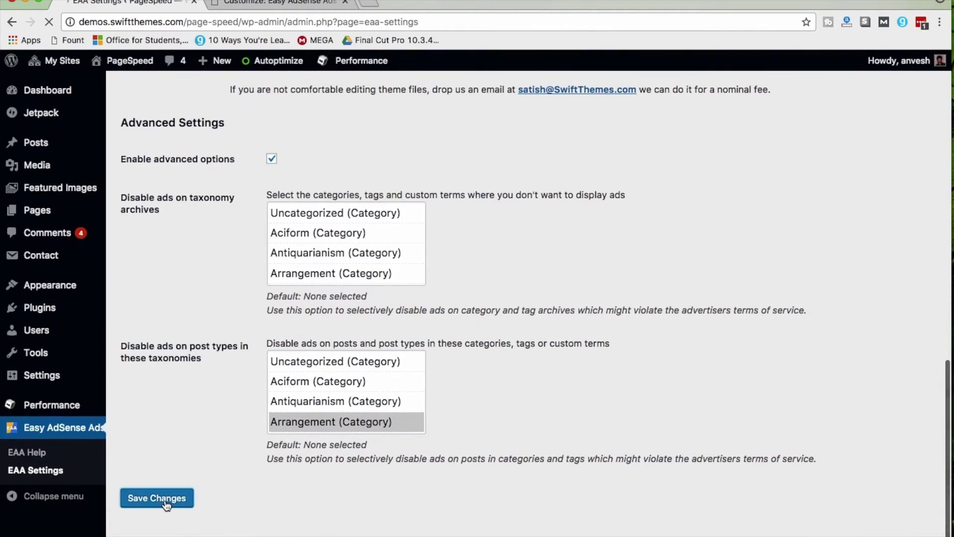
{"action": "key", "text": "ctrl+Tab"}
{"action": "key", "text": "super+r"}
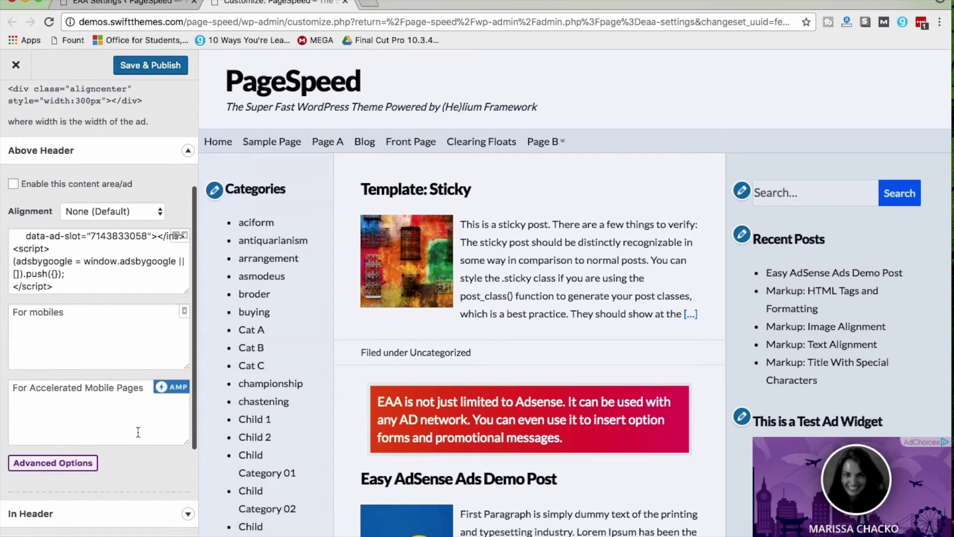
Step: Click into the new Accelerated Mobile Pages ad code box and review it
{"action": "left_click", "coordinate": [119, 415]}
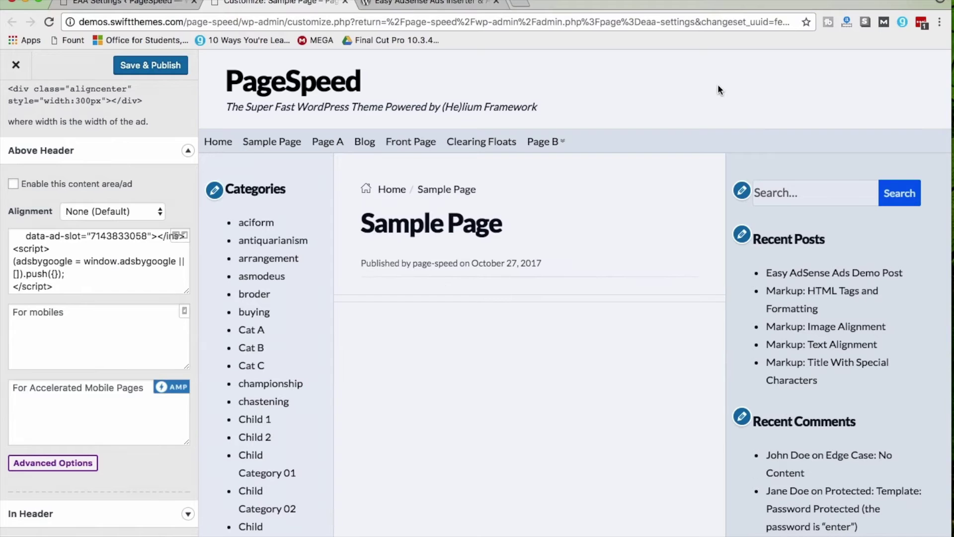
{"action": "scroll", "coordinate": [718, 87], "scroll_direction": "down", "scroll_amount": 3}
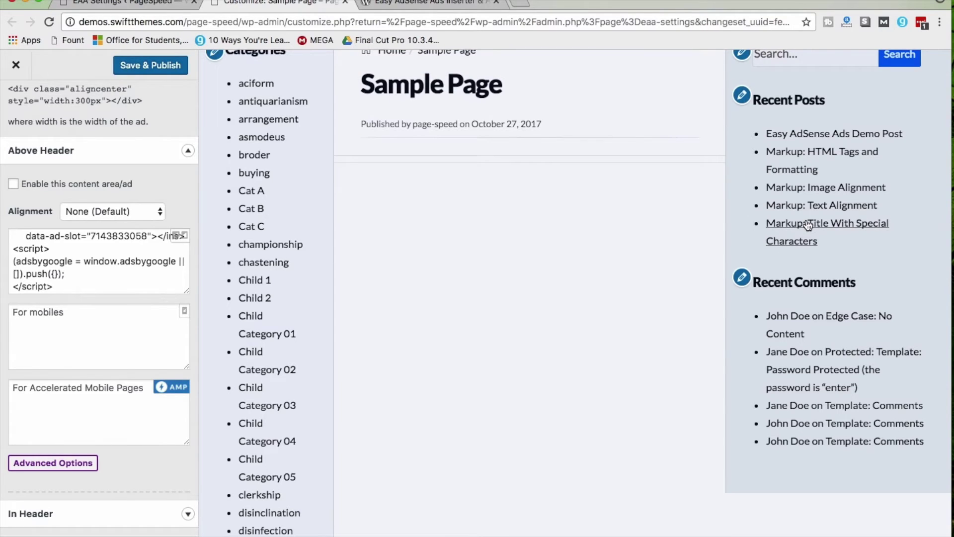
{"action": "scroll", "coordinate": [807, 225], "scroll_direction": "down", "scroll_amount": 5}
{"action": "scroll", "coordinate": [806, 218], "scroll_direction": "up", "scroll_amount": 7}
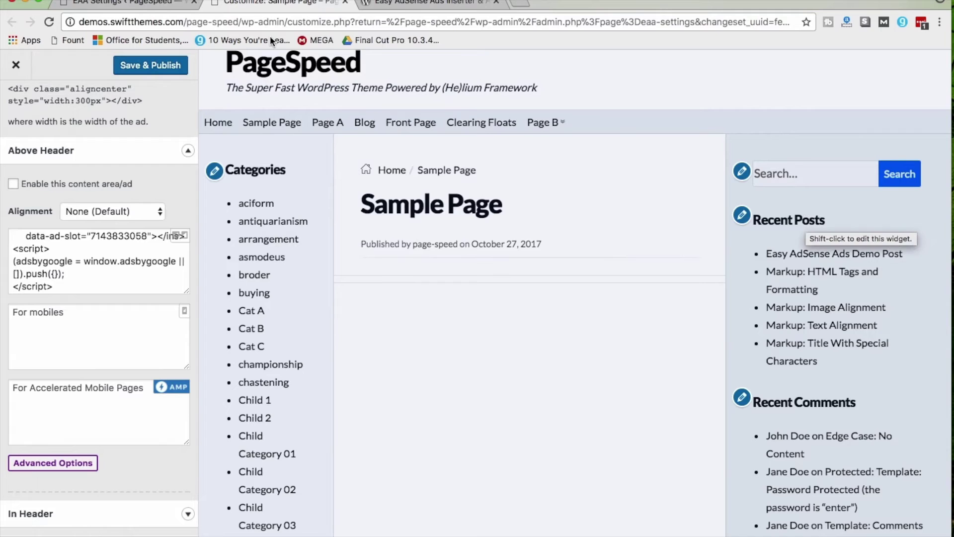
Step: Deselect Page under 'Disable ads widget and theme location ads on', save, and check the preview
{"action": "left_click", "coordinate": [149, 4]}
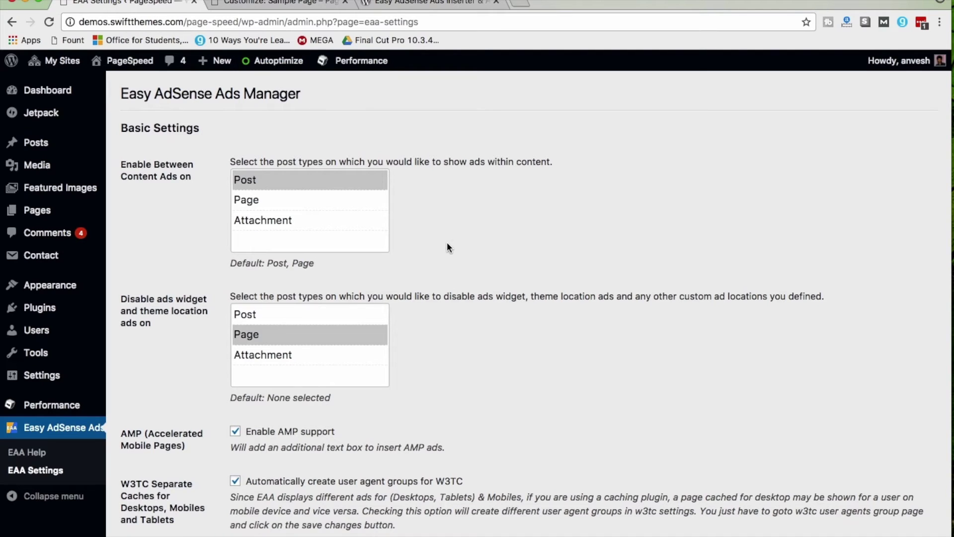
{"action": "left_click", "coordinate": [265, 334], "text": "super"}
{"action": "scroll", "coordinate": [640, 392], "scroll_direction": "down", "scroll_amount": 15}
{"action": "left_click", "coordinate": [164, 499]}
{"action": "key", "text": "ctrl+Tab"}
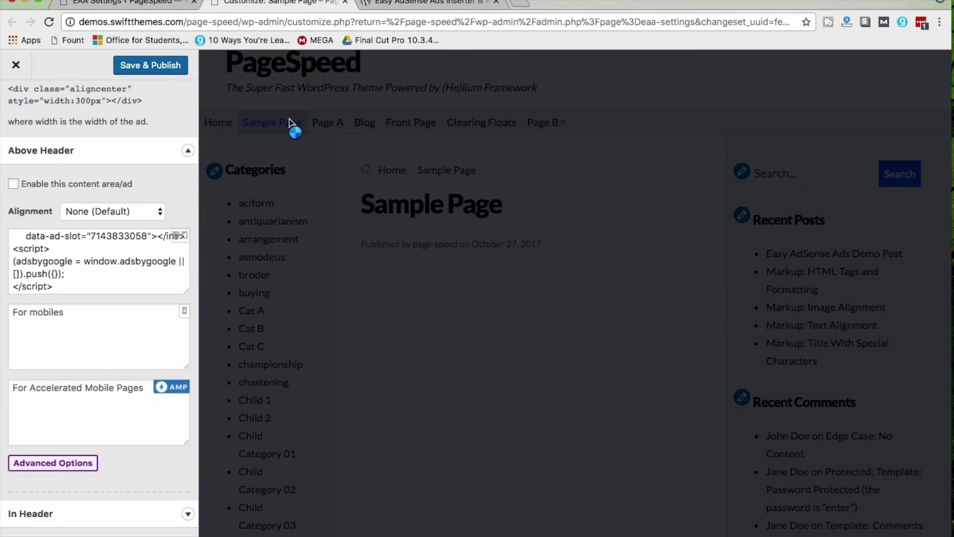
{"action": "scroll", "coordinate": [890, 277], "scroll_direction": "down", "scroll_amount": 5}
{"action": "scroll", "coordinate": [889, 277], "scroll_direction": "up", "scroll_amount": 3}
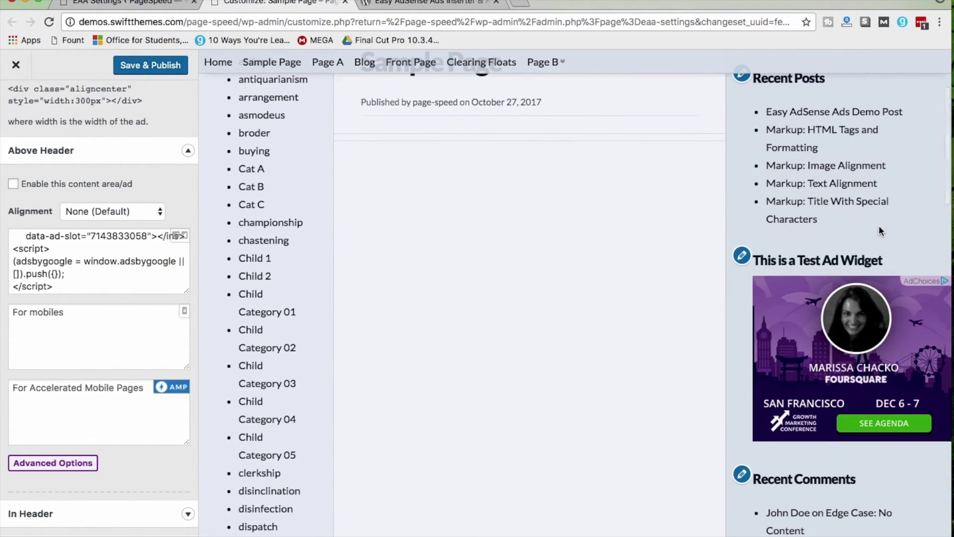
{"action": "key", "text": "ctrl+shift+Tab"}
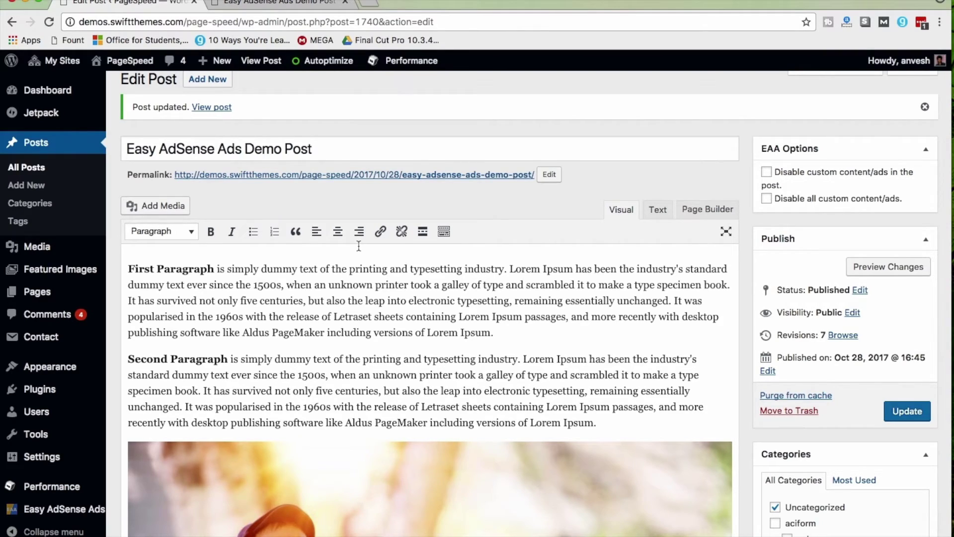
{"action": "key", "text": "ctrl+Tab"}
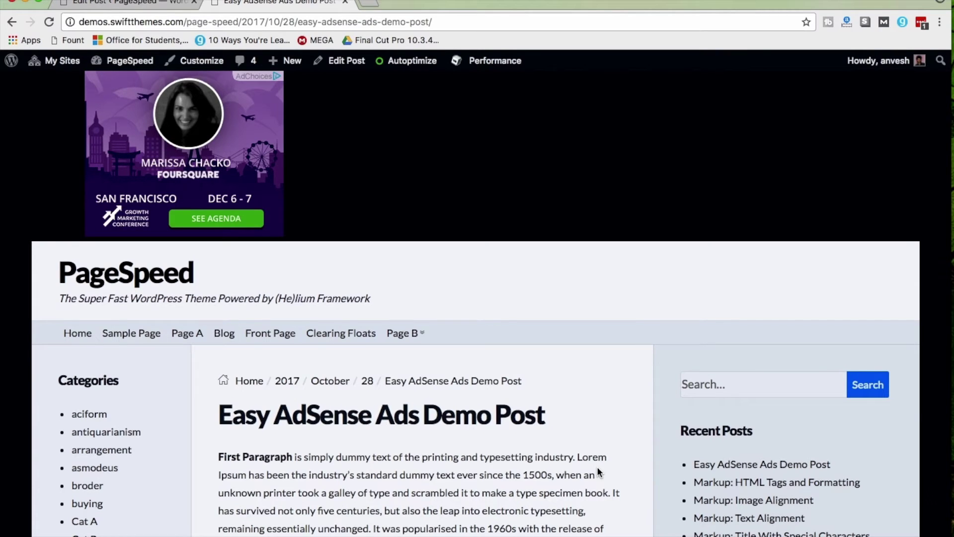
{"action": "scroll", "coordinate": [597, 466], "scroll_direction": "down", "scroll_amount": 15}
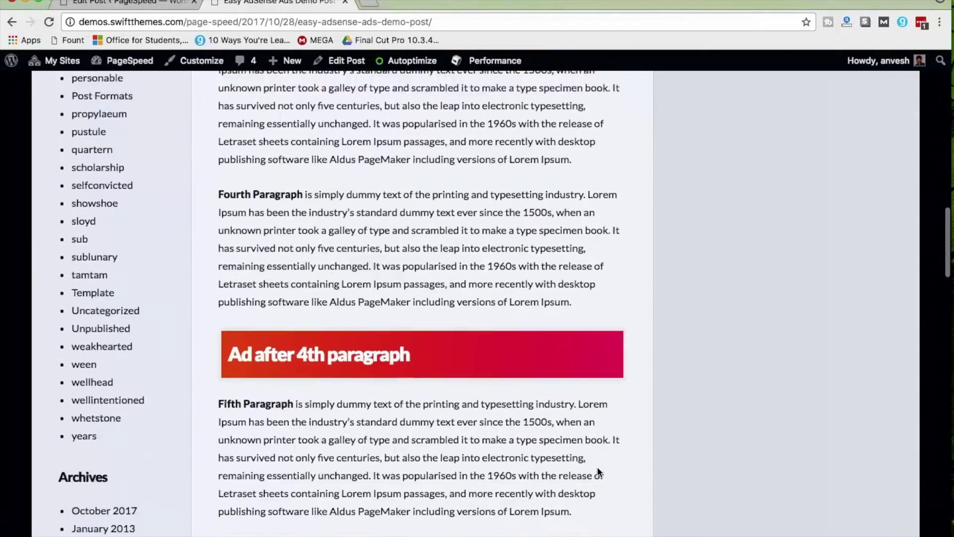
{"action": "scroll", "coordinate": [597, 466], "scroll_direction": "down", "scroll_amount": 20}
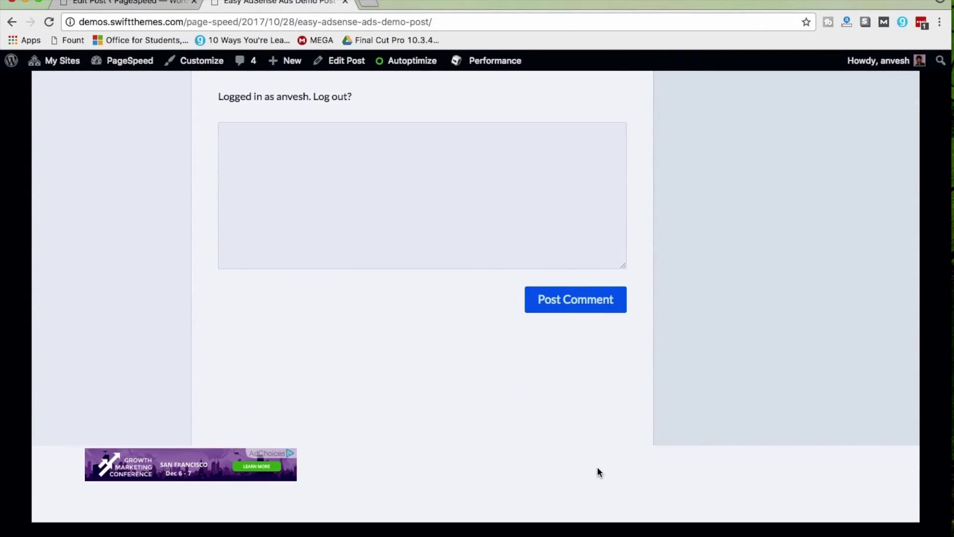
{"action": "scroll", "coordinate": [597, 466], "scroll_direction": "up", "scroll_amount": 20}
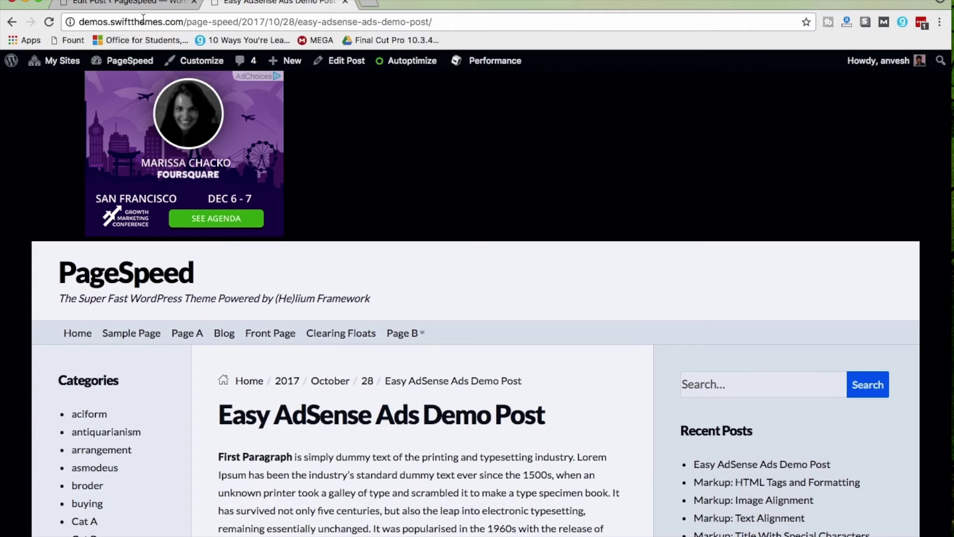
{"action": "left_click", "coordinate": [134, 3]}
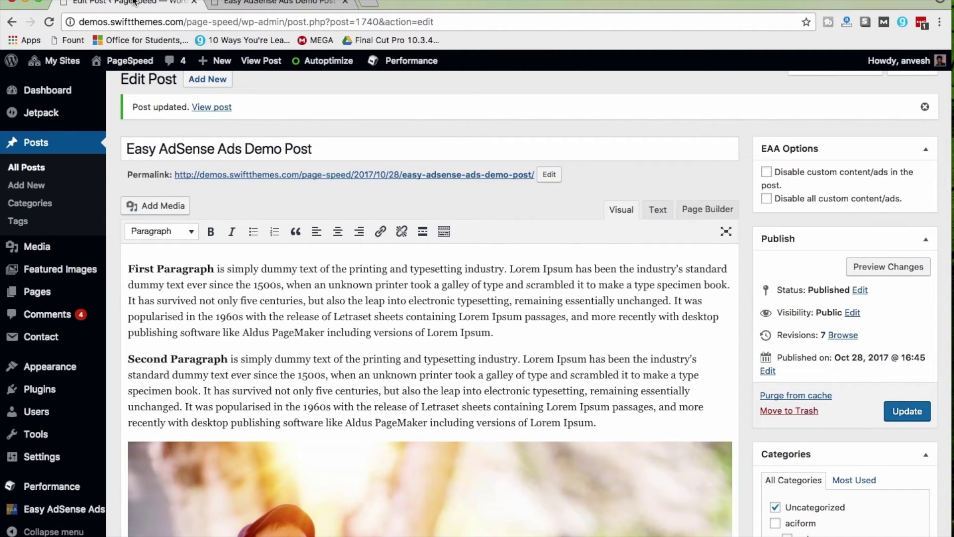
Step: Tick 'Disable custom content/ads in the post', update, and check the reloaded live post
{"action": "left_click", "coordinate": [768, 174]}
{"action": "left_click", "coordinate": [903, 413]}
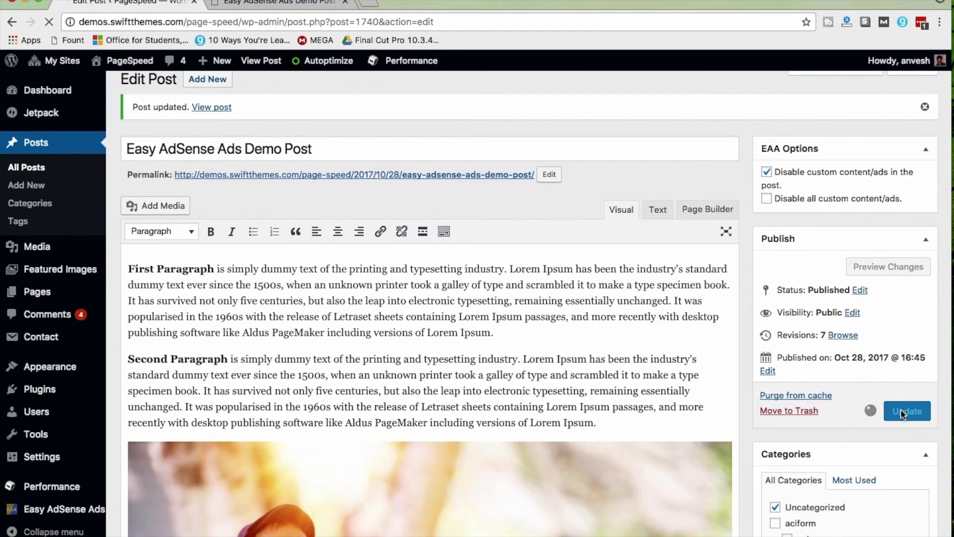
{"action": "key", "text": "ctrl+Tab"}
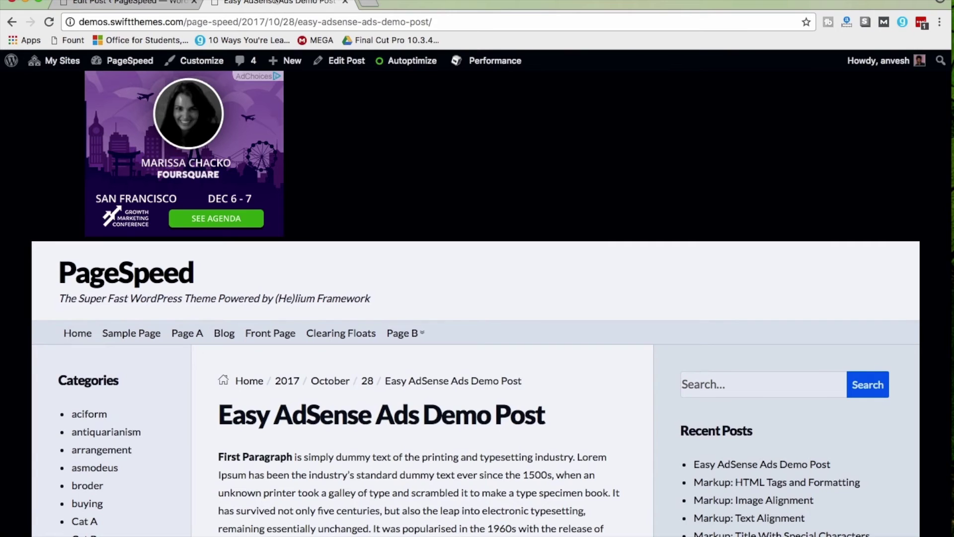
{"action": "key", "text": "super+r"}
{"action": "scroll", "coordinate": [469, 380], "scroll_direction": "down", "scroll_amount": 20}
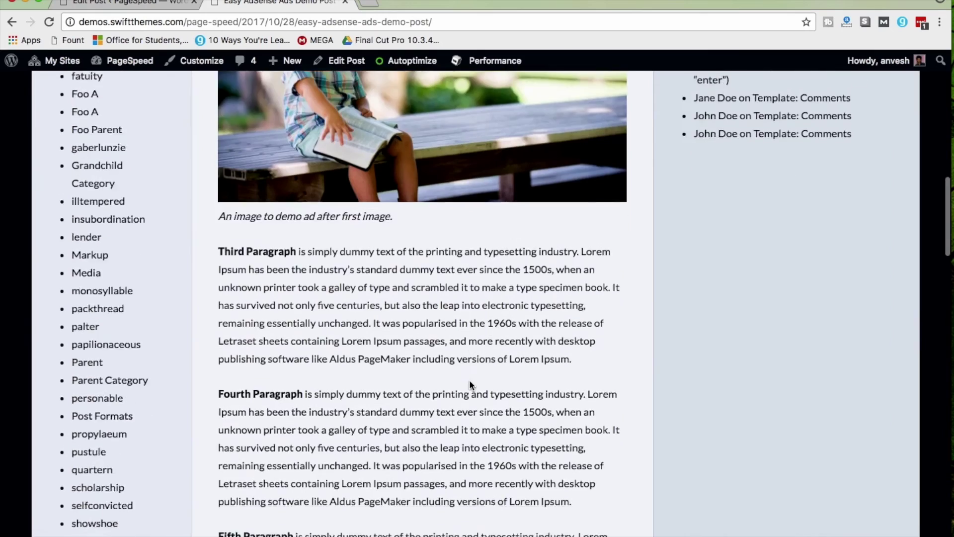
{"action": "scroll", "coordinate": [469, 378], "scroll_direction": "down", "scroll_amount": 20}
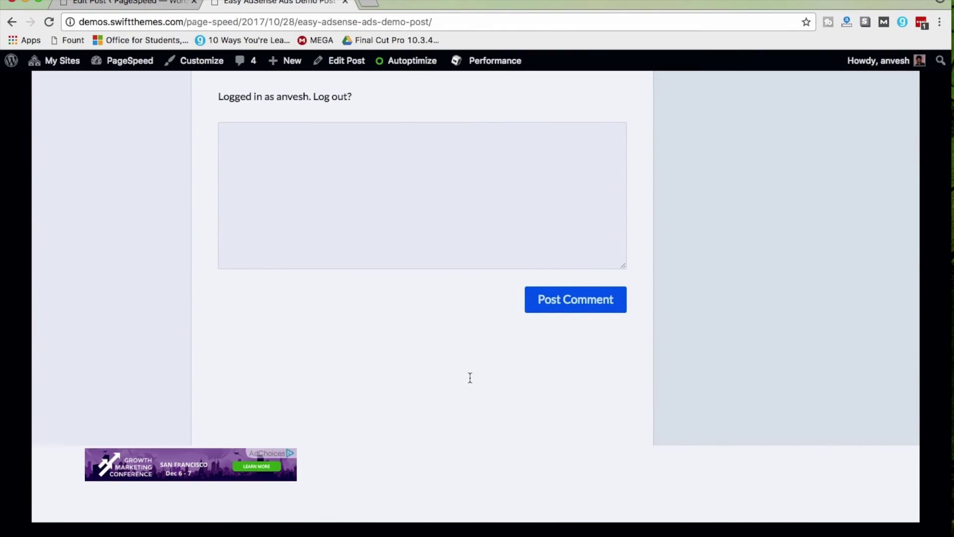
{"action": "key", "text": "super+alt+Left"}
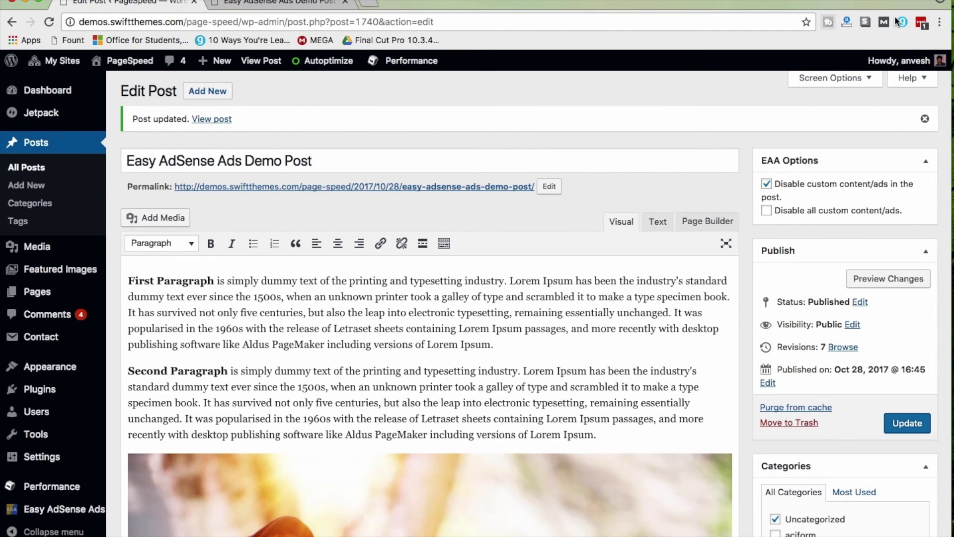
Step: Swap the in-post ad option for 'Disable all custom content/ads' and update the post
{"action": "left_click", "coordinate": [767, 185]}
{"action": "left_click", "coordinate": [768, 211]}
{"action": "left_click", "coordinate": [906, 426]}
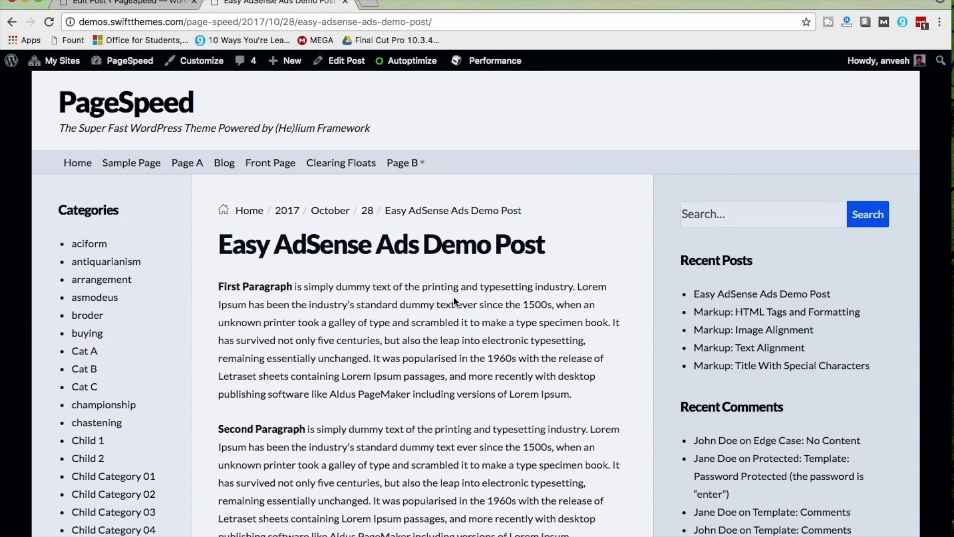
{"action": "scroll", "coordinate": [453, 297], "scroll_direction": "down", "scroll_amount": 10}
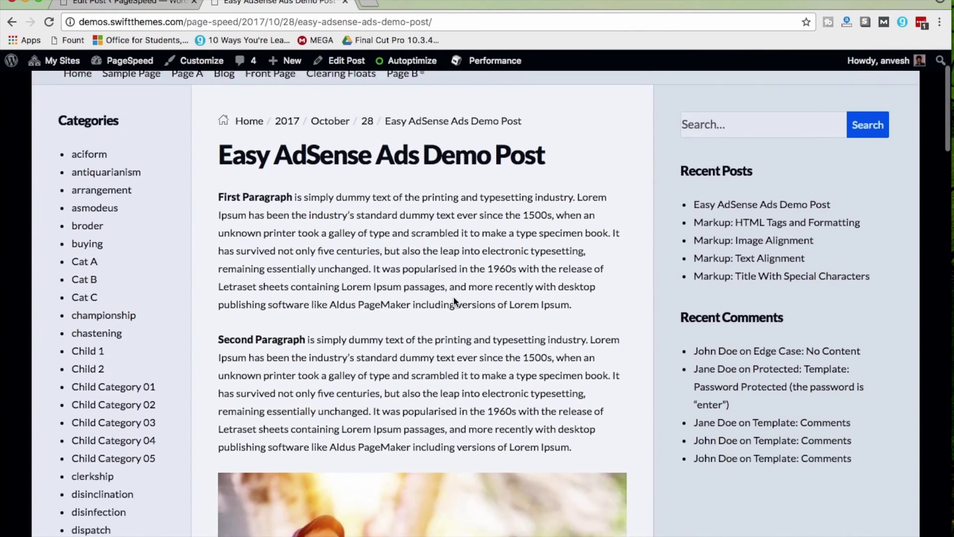
{"action": "scroll", "coordinate": [453, 297], "scroll_direction": "up", "scroll_amount": 7}
{"action": "scroll", "coordinate": [453, 297], "scroll_direction": "down", "scroll_amount": 20}
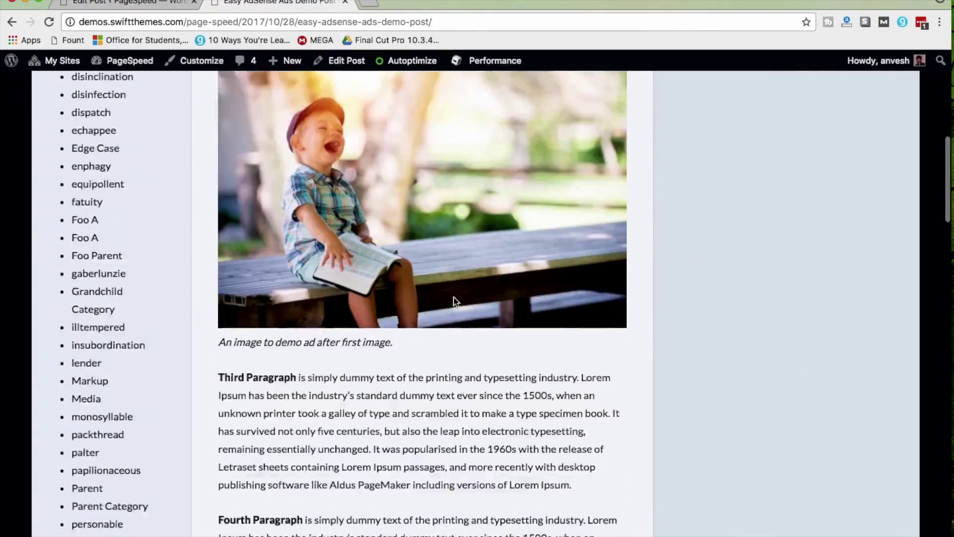
{"action": "scroll", "coordinate": [454, 297], "scroll_direction": "down", "scroll_amount": 15}
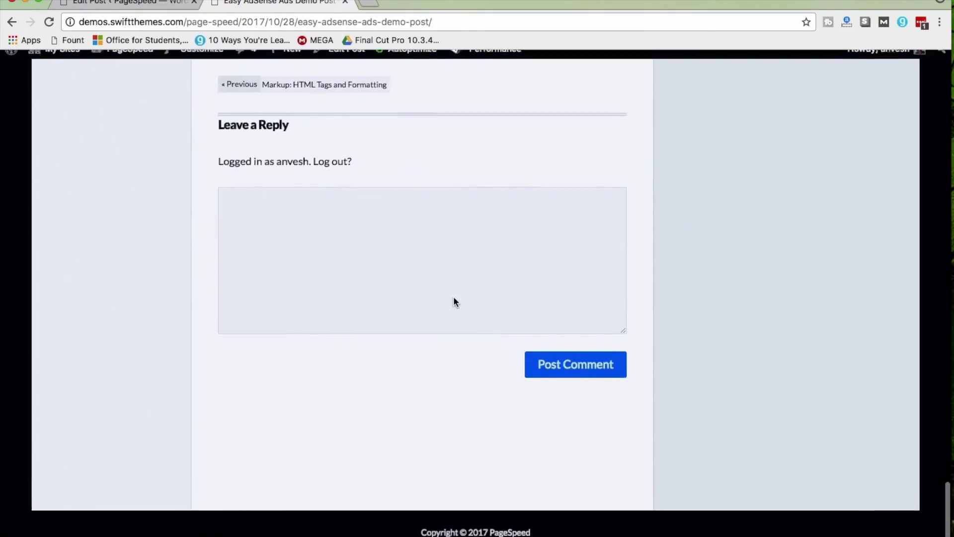